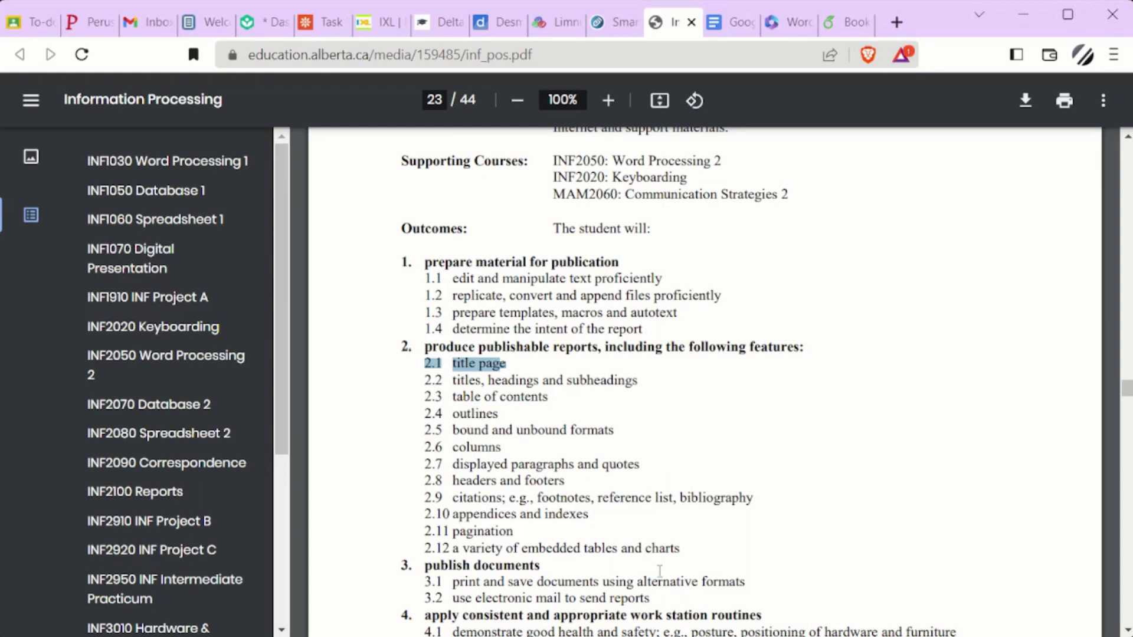
# Switch to Google Docs, create a blank document and apply the Title style to its first line
pyautogui.click(719, 29)
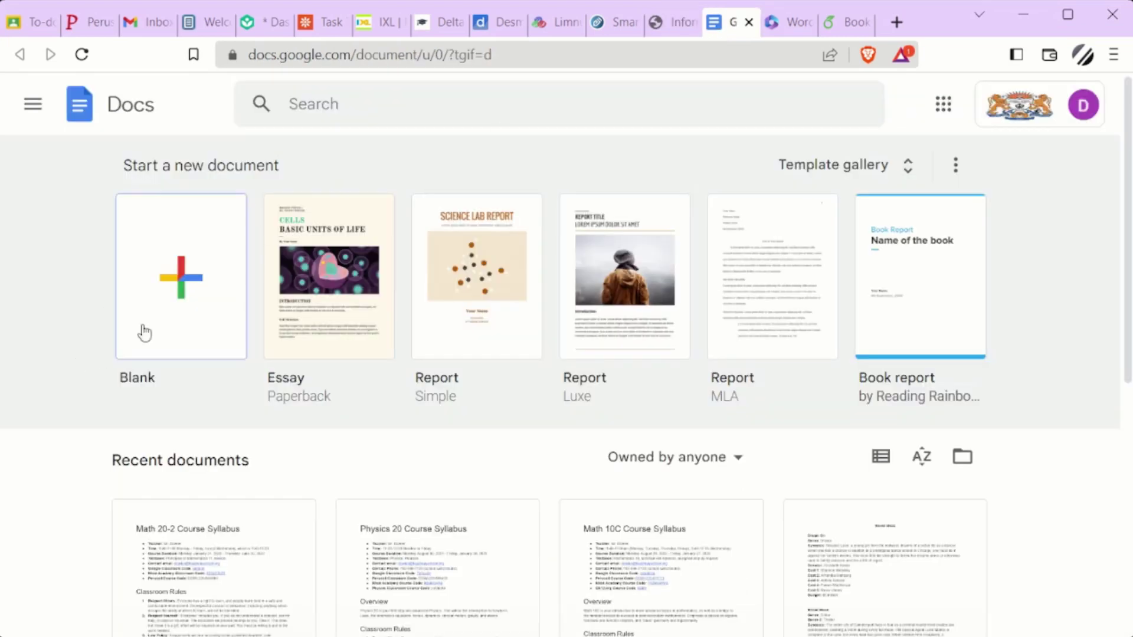
pyautogui.click(192, 275)
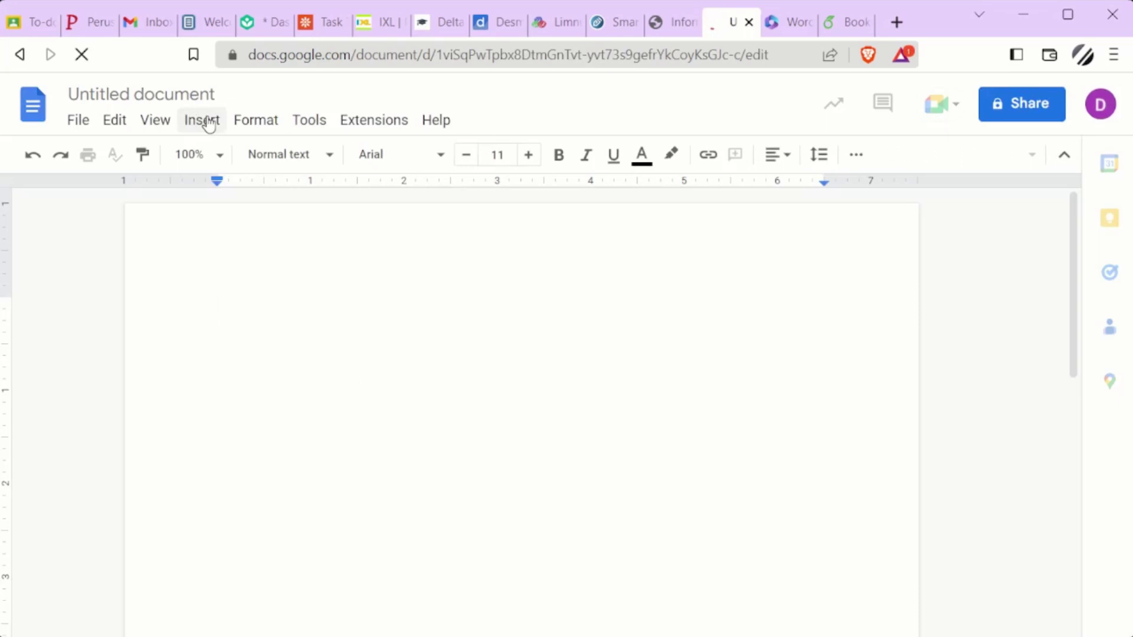
pyautogui.click(330, 157)
pyautogui.moveTo(325, 205)
pyautogui.moveTo(324, 287)
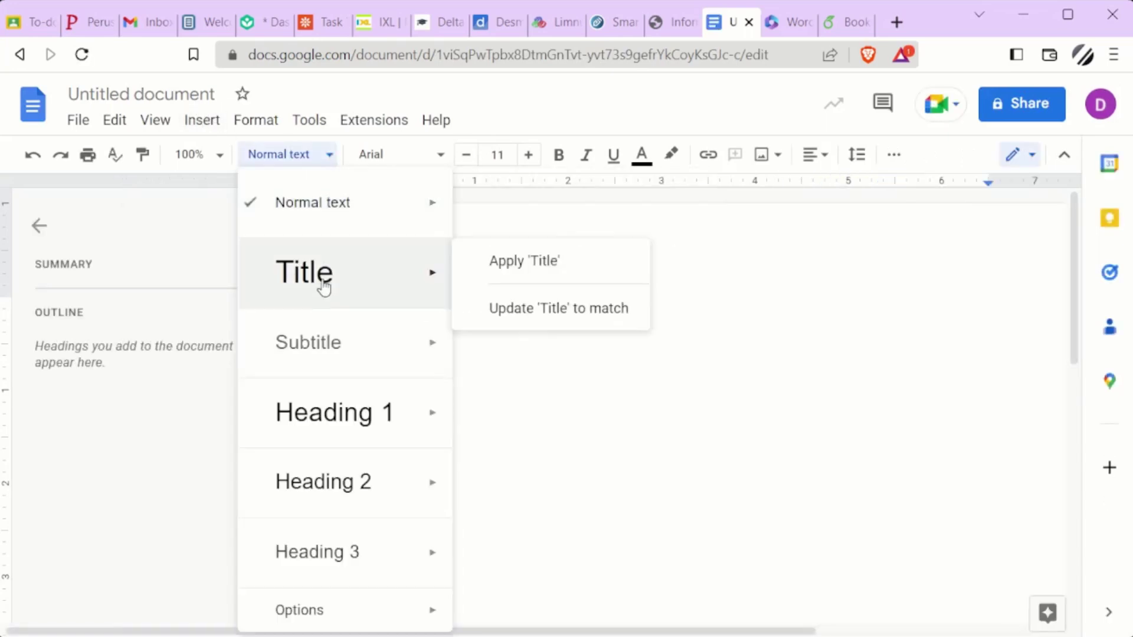
pyautogui.click(529, 271)
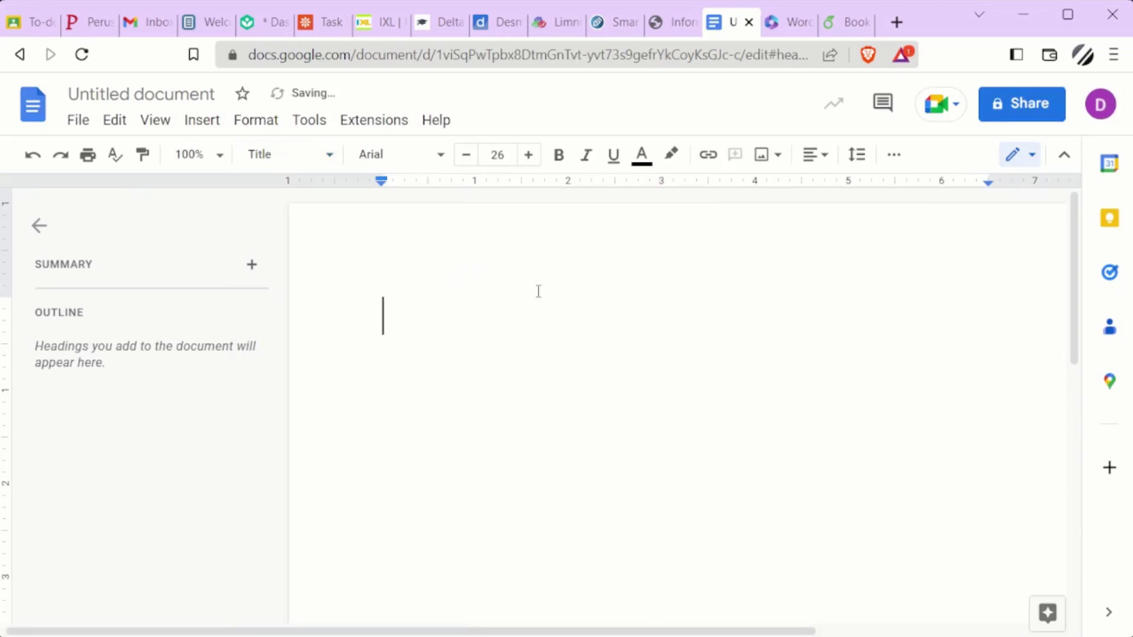
# Enter the title "Book for INF2100" and center it horizontally
pyautogui.write('Book for INF2100')
pyautogui.press('Return')
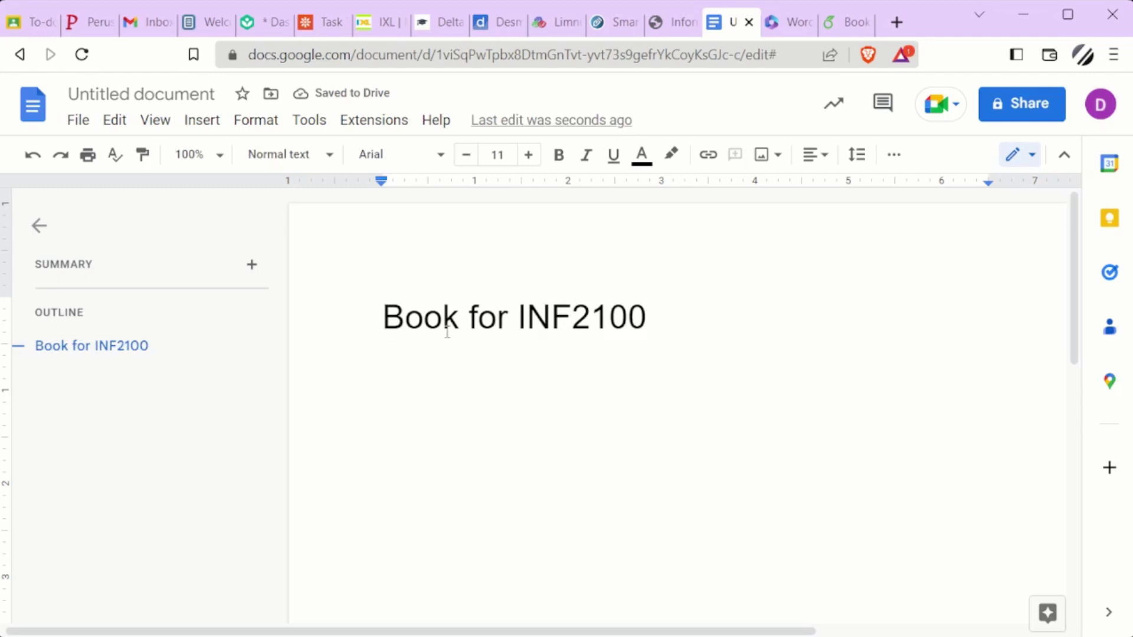
pyautogui.press('BackSpace')
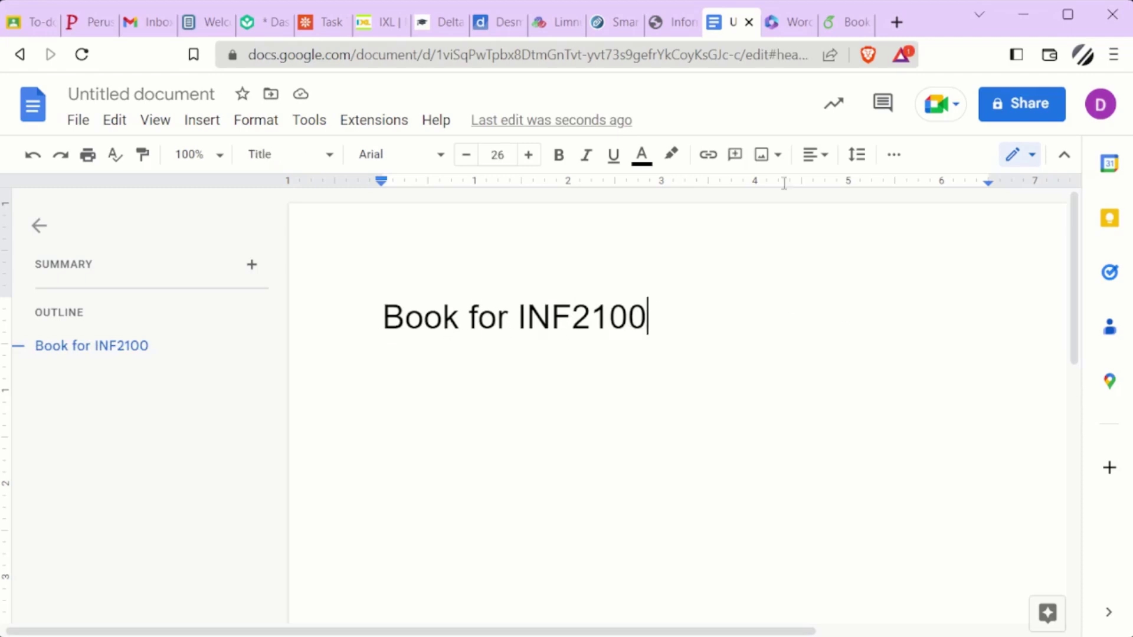
pyautogui.click(823, 154)
pyautogui.click(763, 190)
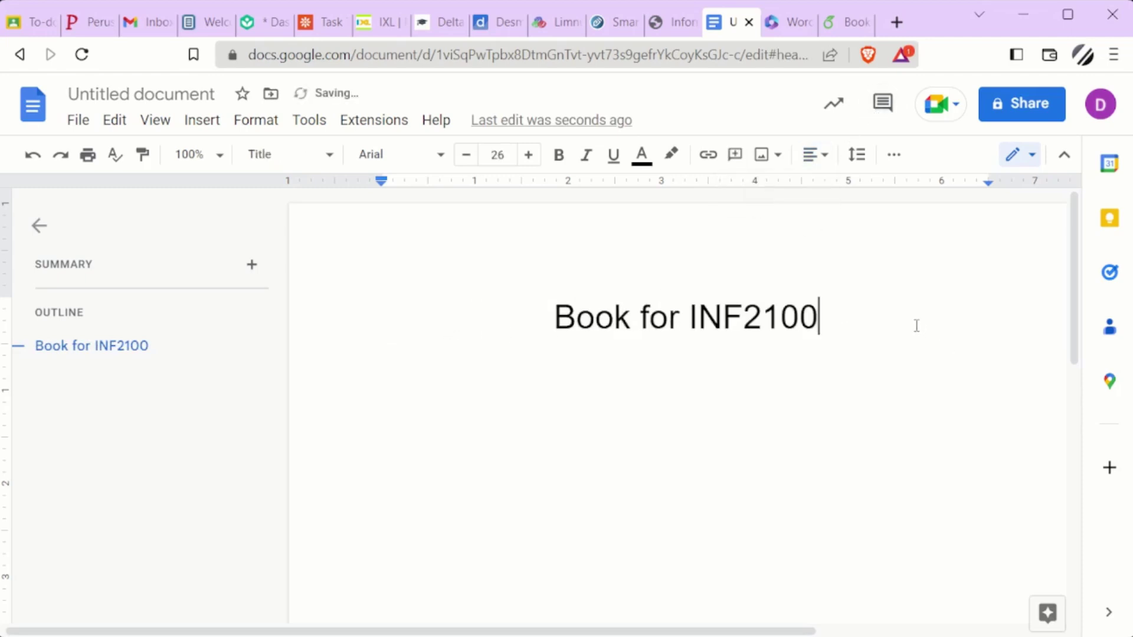
# Add a centered line with the author's full name below the title
pyautogui.press('Return')
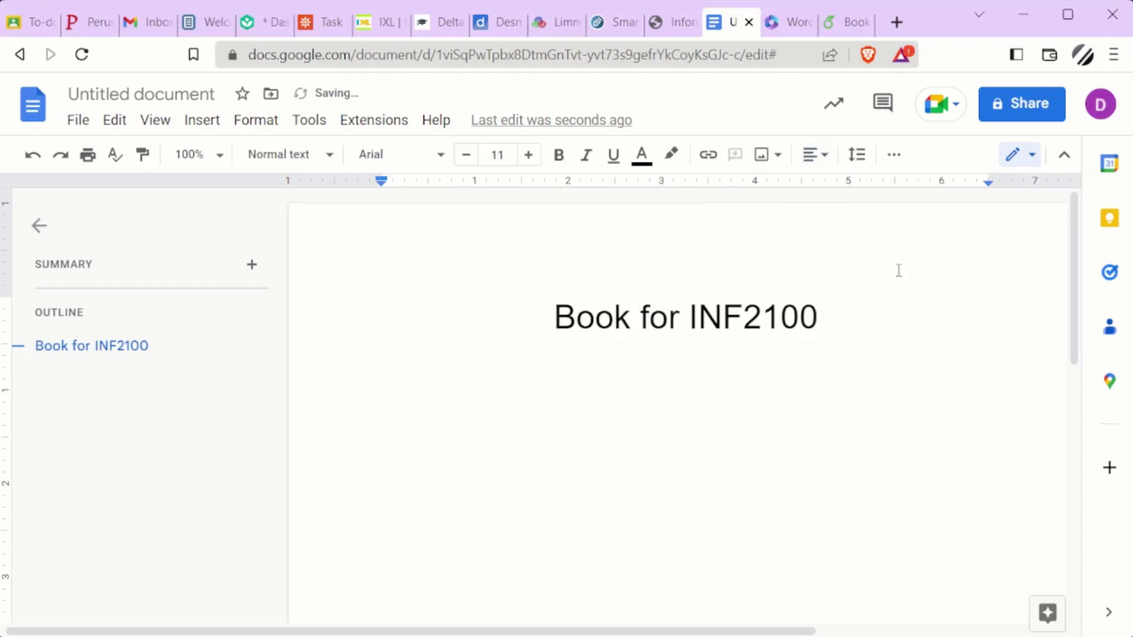
pyautogui.click(821, 158)
pyautogui.click(763, 190)
pyautogui.write('Donal d Blake')
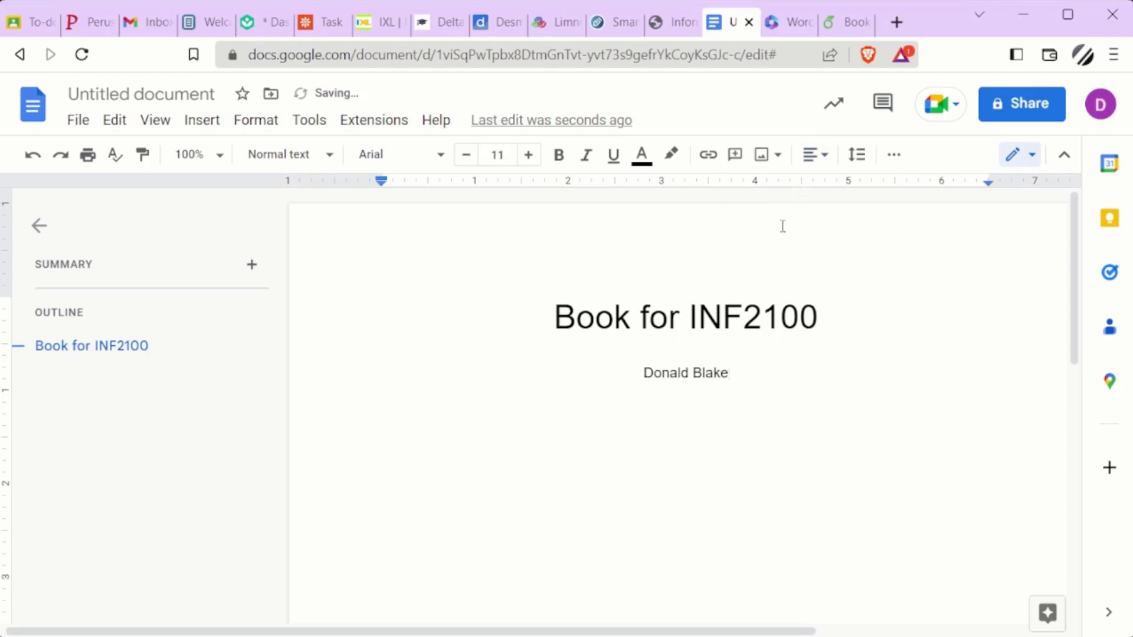
# Start a left-aligned line below the author's name and insert a page break there
pyautogui.press('Return')
pyautogui.click(814, 154)
pyautogui.click(734, 192)
pyautogui.scroll(-10, 741, 427)
pyautogui.scroll(10, 713, 432)
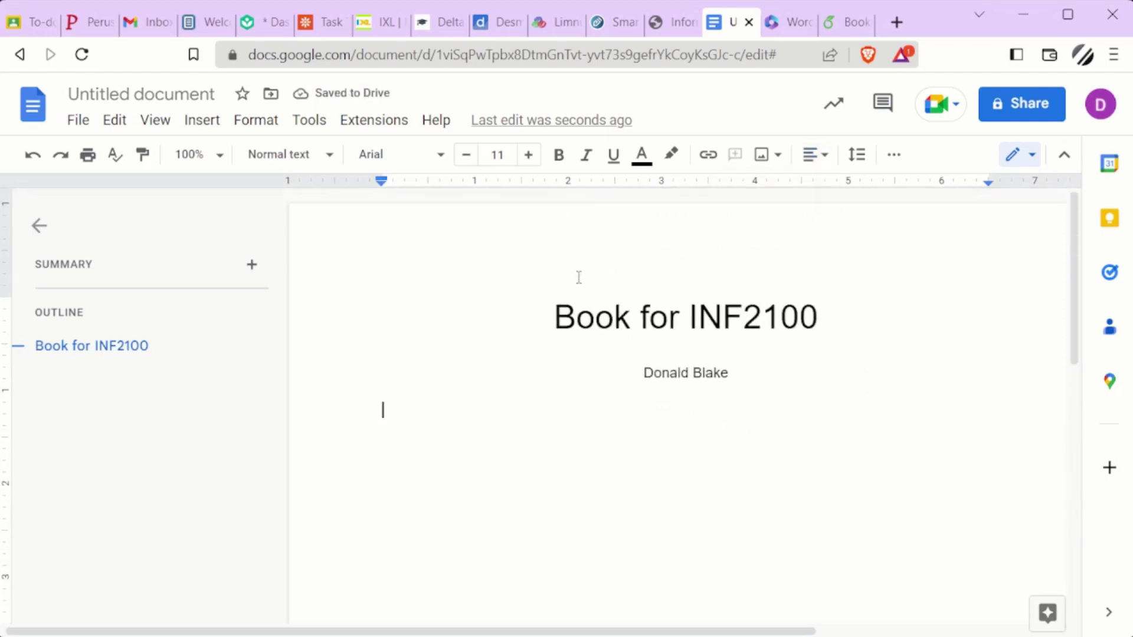
pyautogui.moveTo(594, 283); pyautogui.dragTo(645, 362)
pyautogui.click(643, 426)
pyautogui.hotkey('ctrl', 'Return')
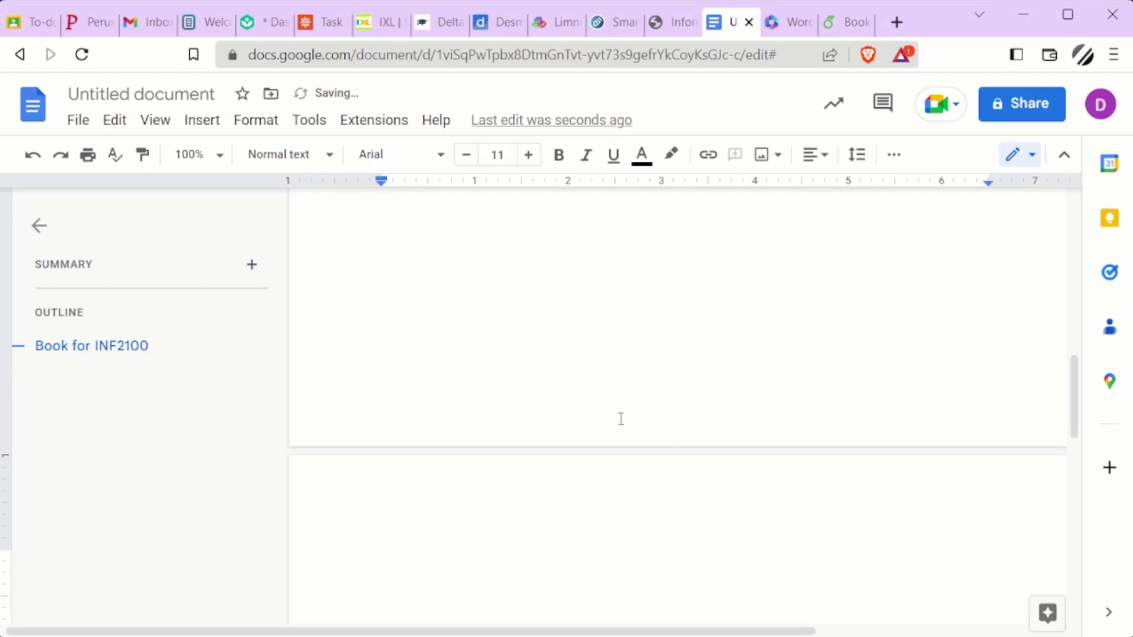
pyautogui.scroll(5, 639, 324)
pyautogui.scroll(3, 667, 370)
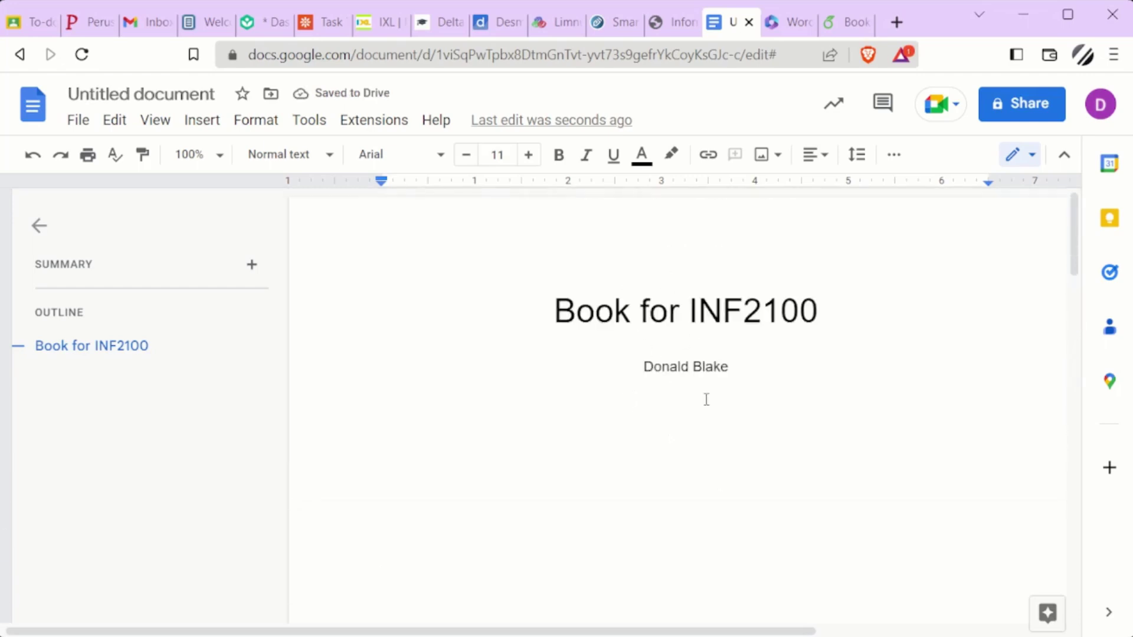
# Examine the paragraph, alignment and spacing formatting options for the selected title and author lines
pyautogui.moveTo(745, 370); pyautogui.dragTo(561, 331)
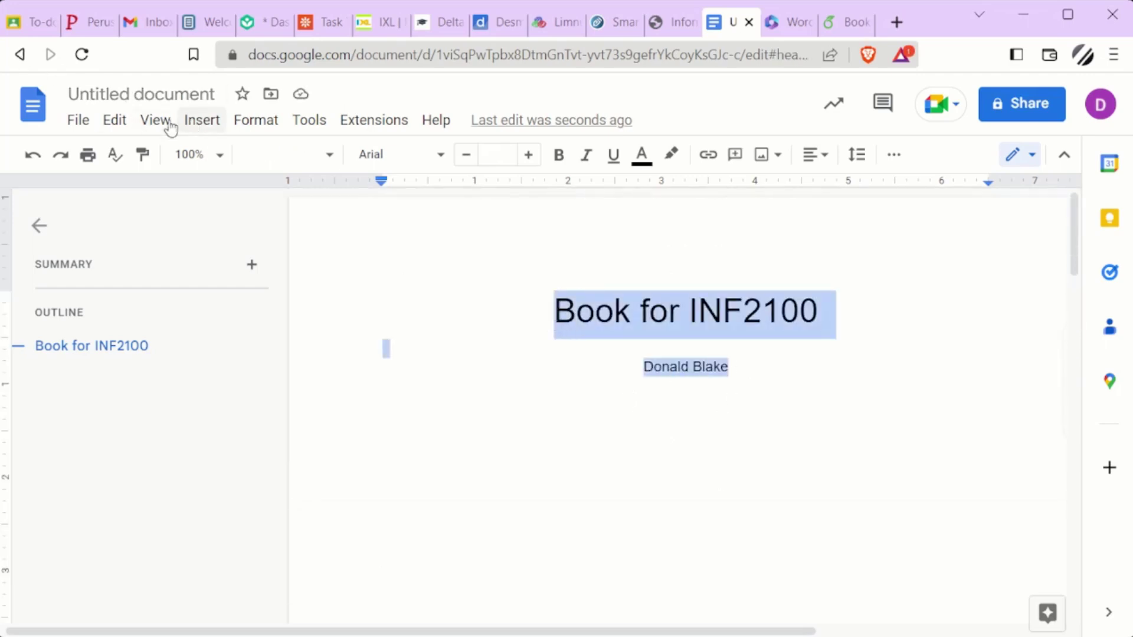
pyautogui.click(255, 121)
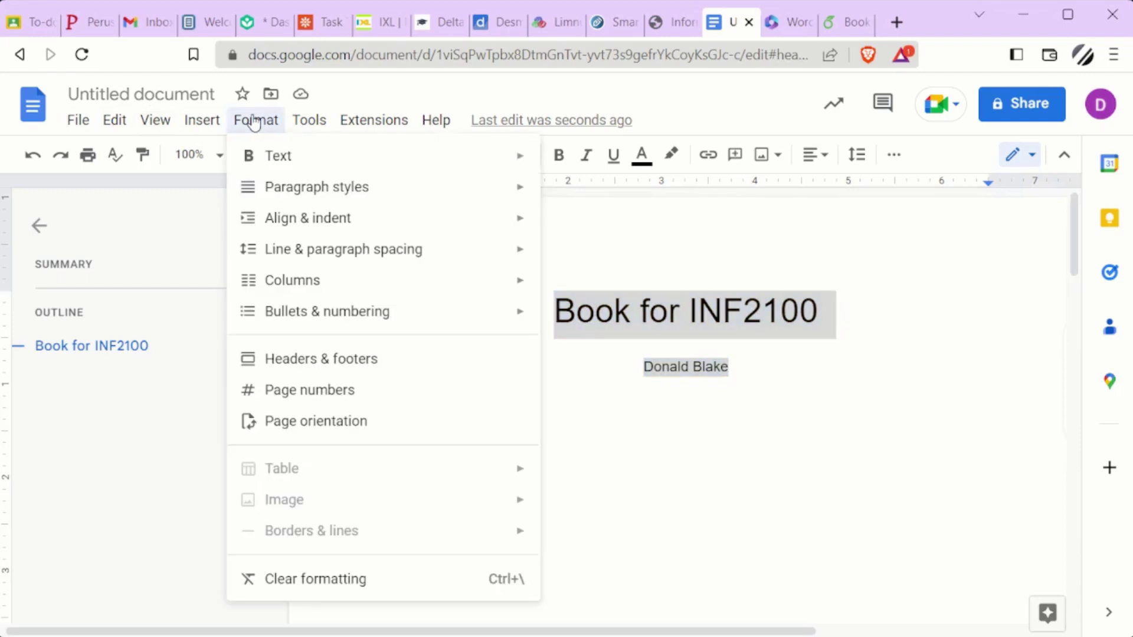
pyautogui.moveTo(321, 217)
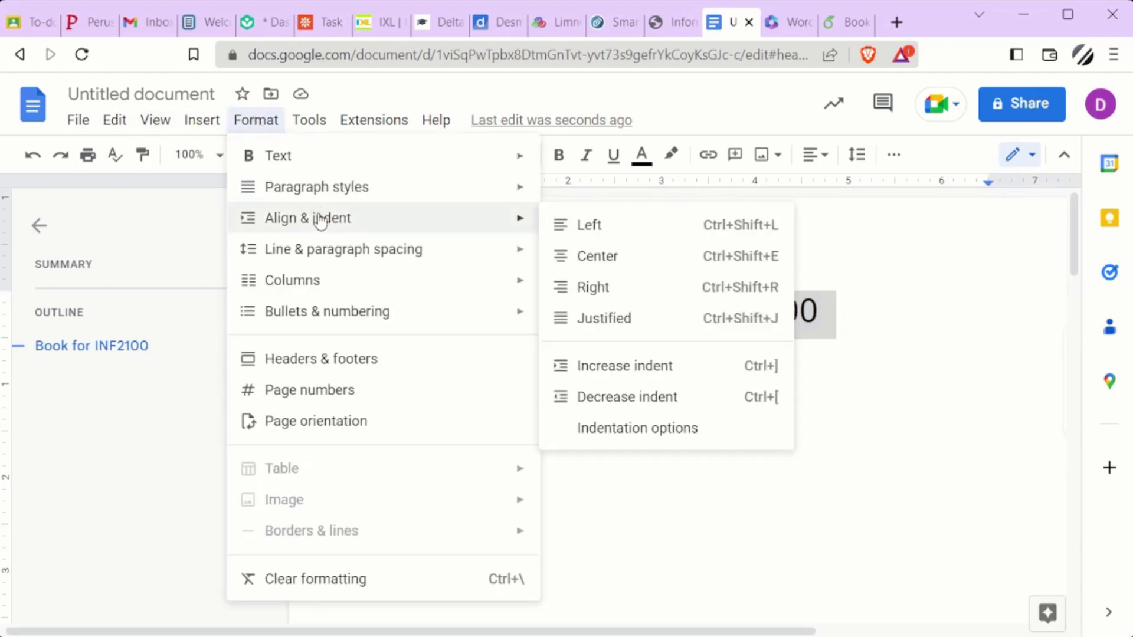
pyautogui.moveTo(329, 260)
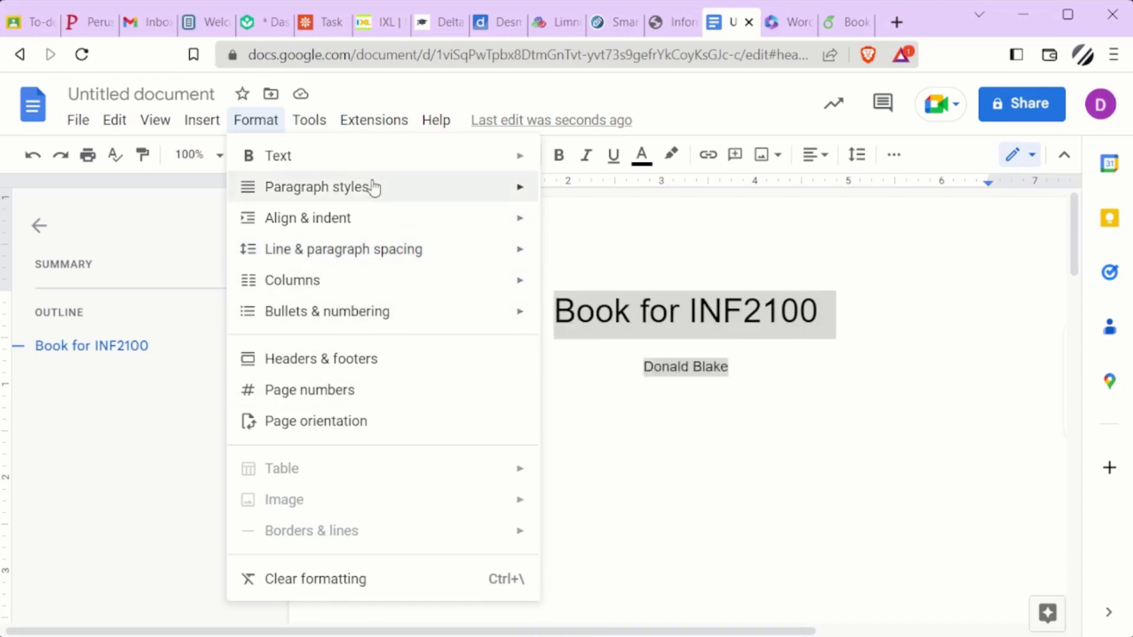
pyautogui.moveTo(373, 188)
pyautogui.moveTo(364, 215)
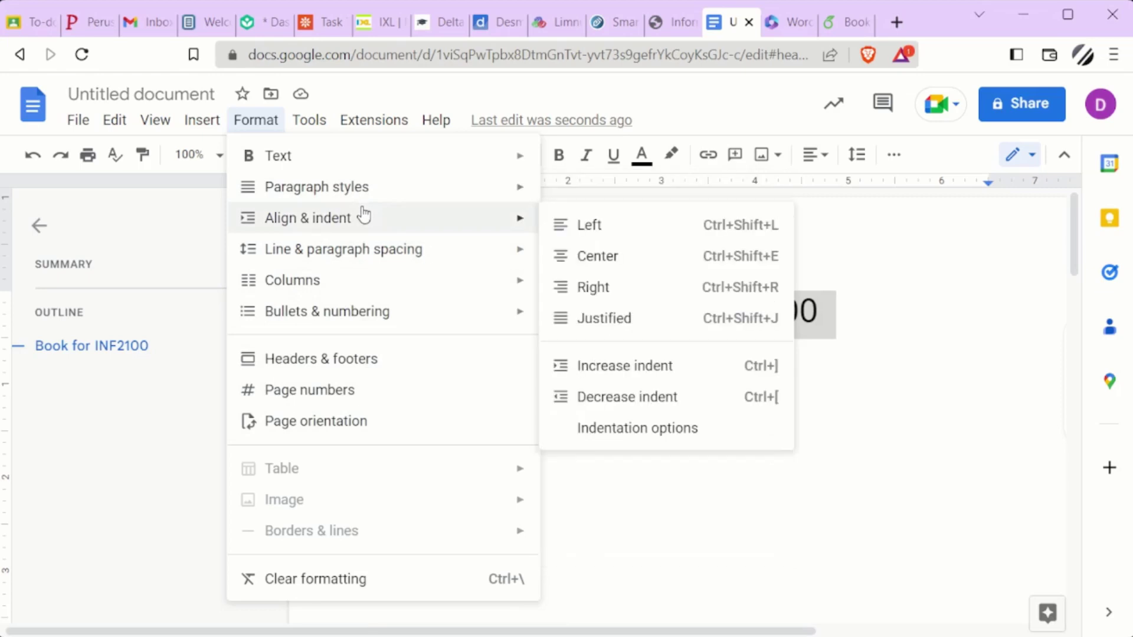
pyautogui.moveTo(358, 292)
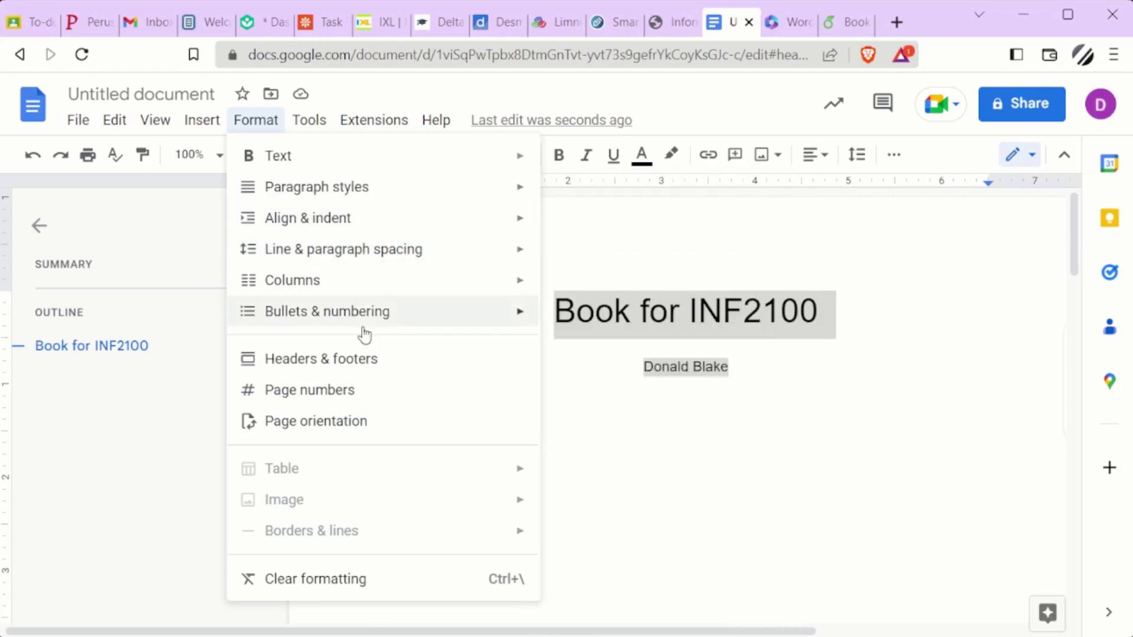
pyautogui.click(387, 348)
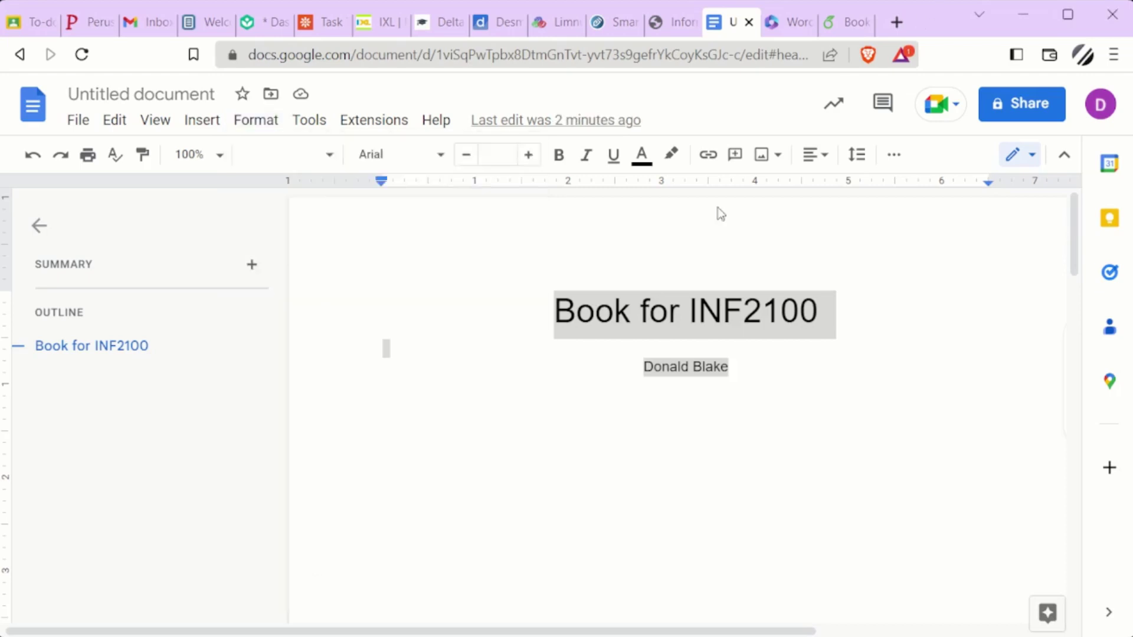
# Delete the title and author lines from the first page
pyautogui.click(758, 382)
pyautogui.hotkey('ctrl', 'a')
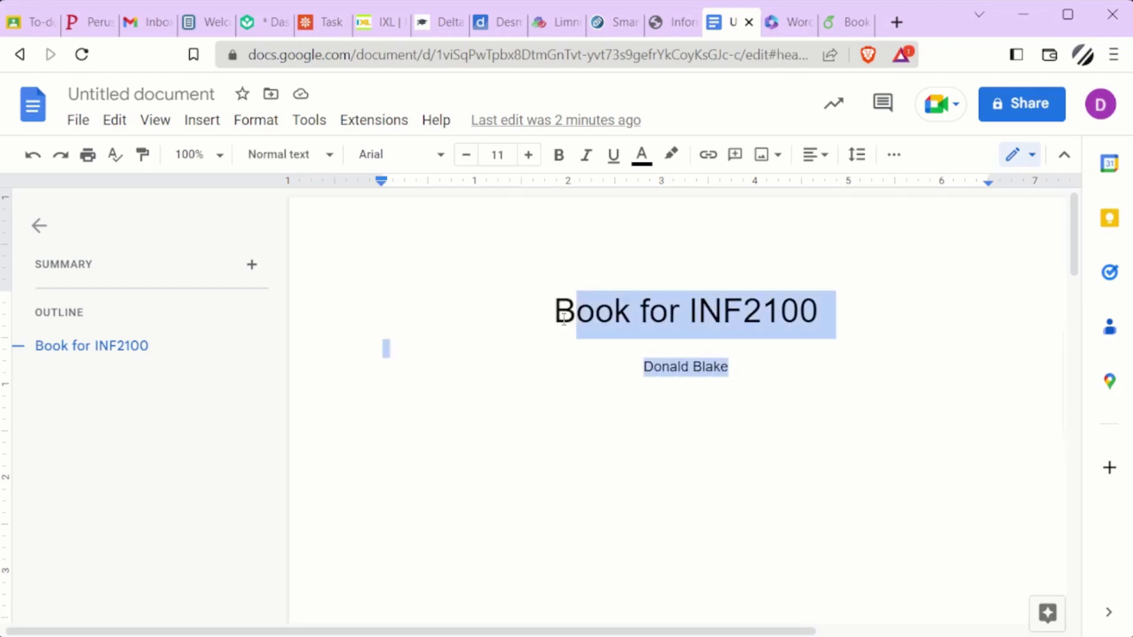
pyautogui.press('BackSpace')
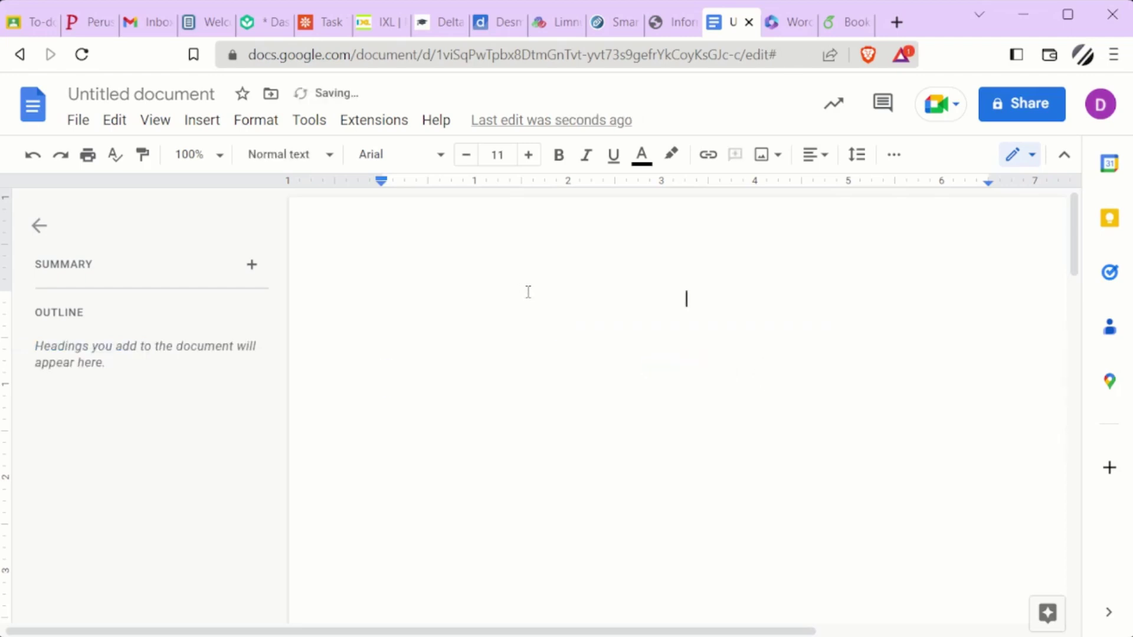
# Insert a 1 x 1 table on the first page and stretch its row down the page
pyautogui.click(202, 122)
pyautogui.moveTo(232, 188)
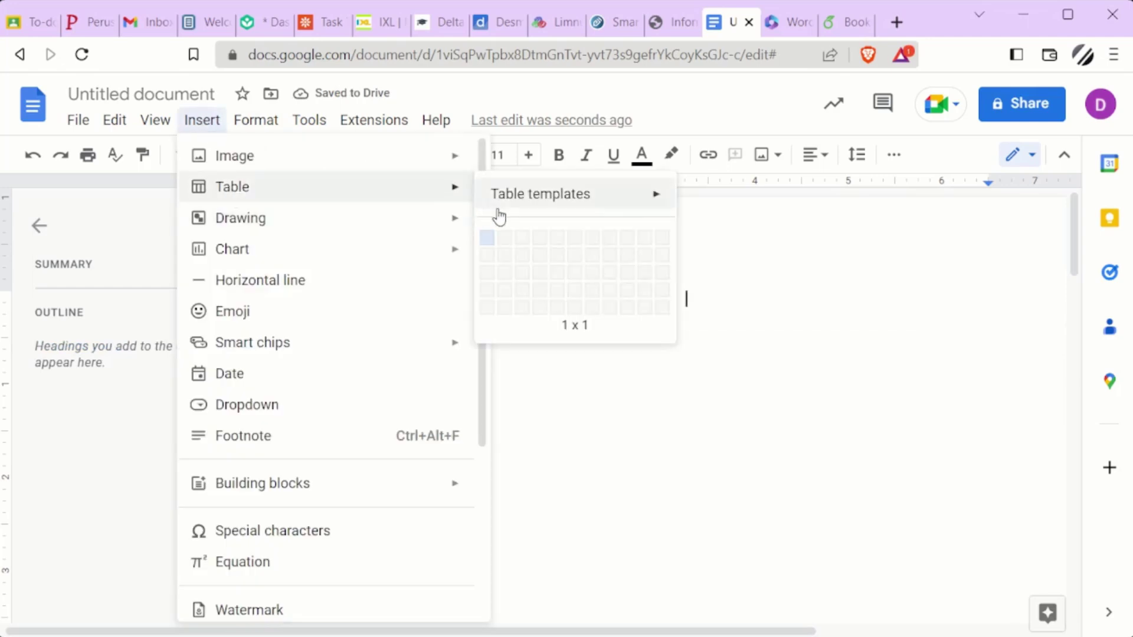
pyautogui.click(487, 242)
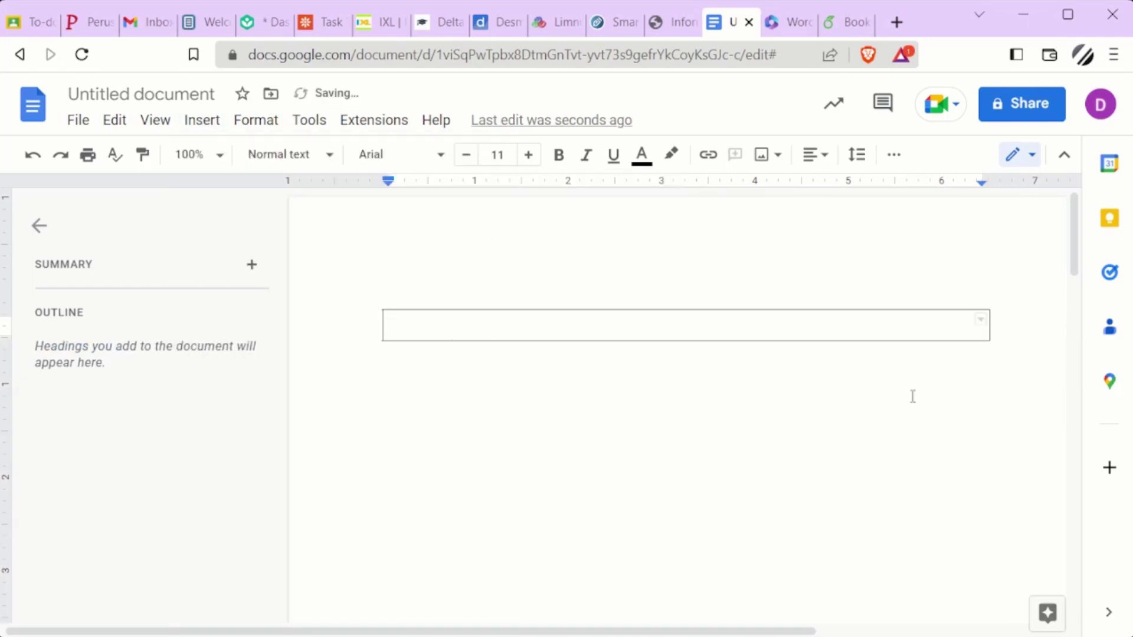
pyautogui.moveTo(717, 337); pyautogui.dragTo(699, 461)
pyautogui.moveTo(706, 416); pyautogui.dragTo(703, 434)
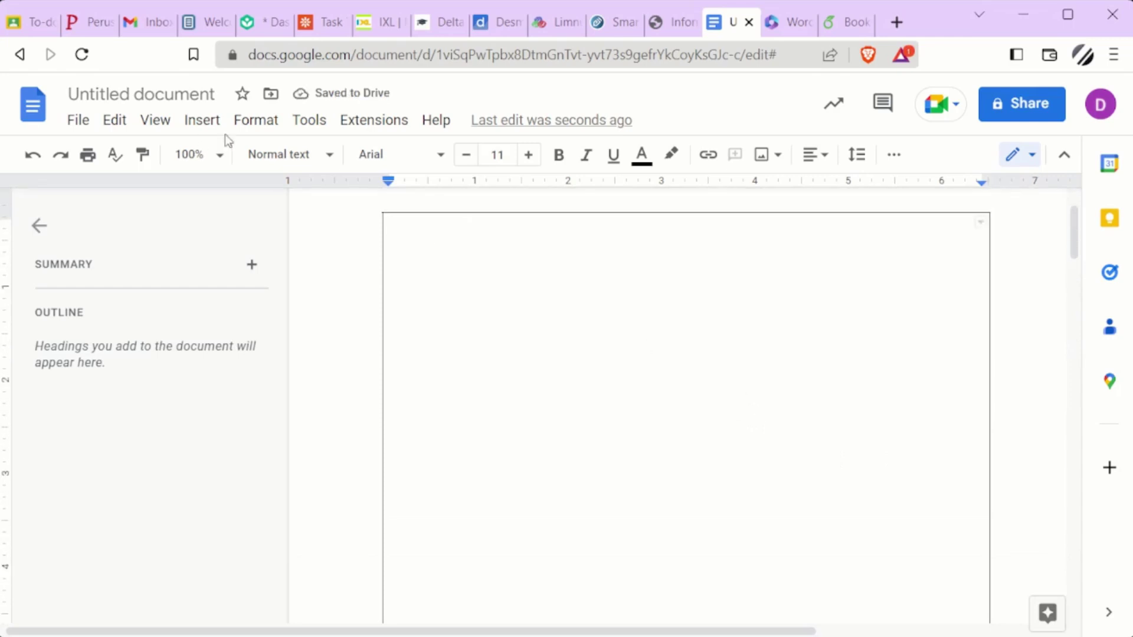
# Enter "Book for INF2100" in the Title style inside the table cell and start a new line below it
pyautogui.click(332, 158)
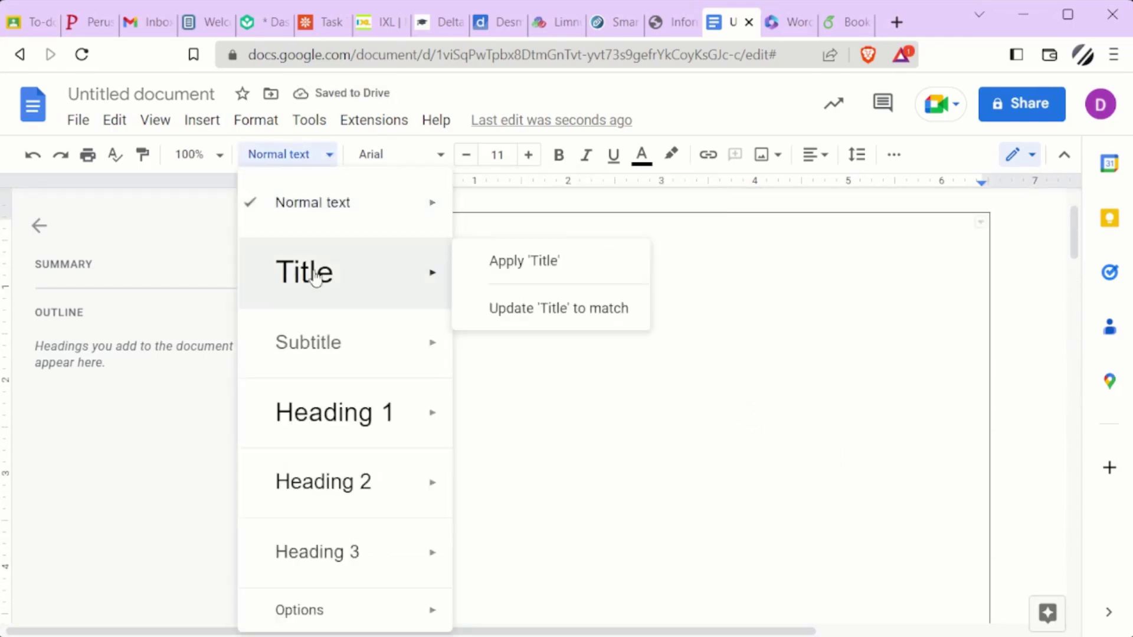
pyautogui.click(547, 263)
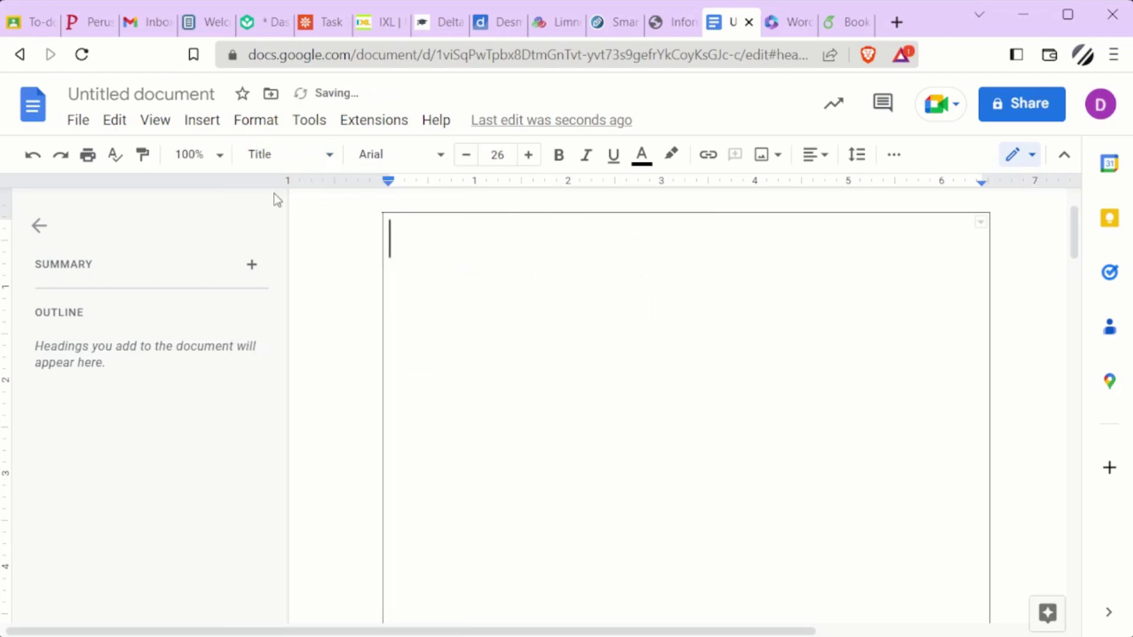
pyautogui.write('Book for l')
pyautogui.write('NF2100')
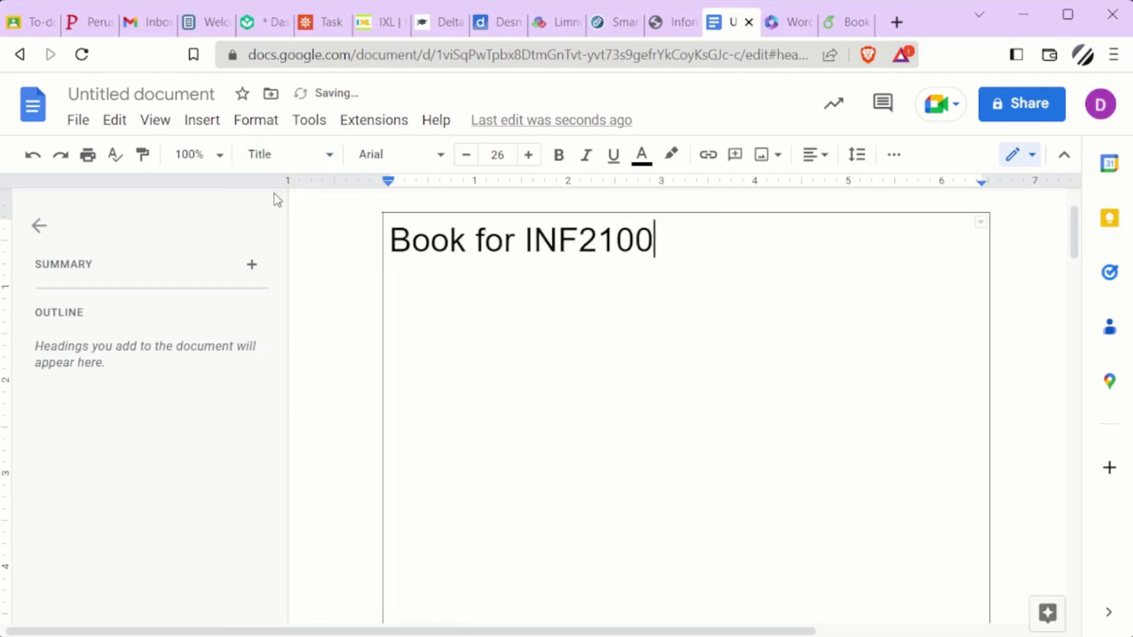
pyautogui.press('Return')
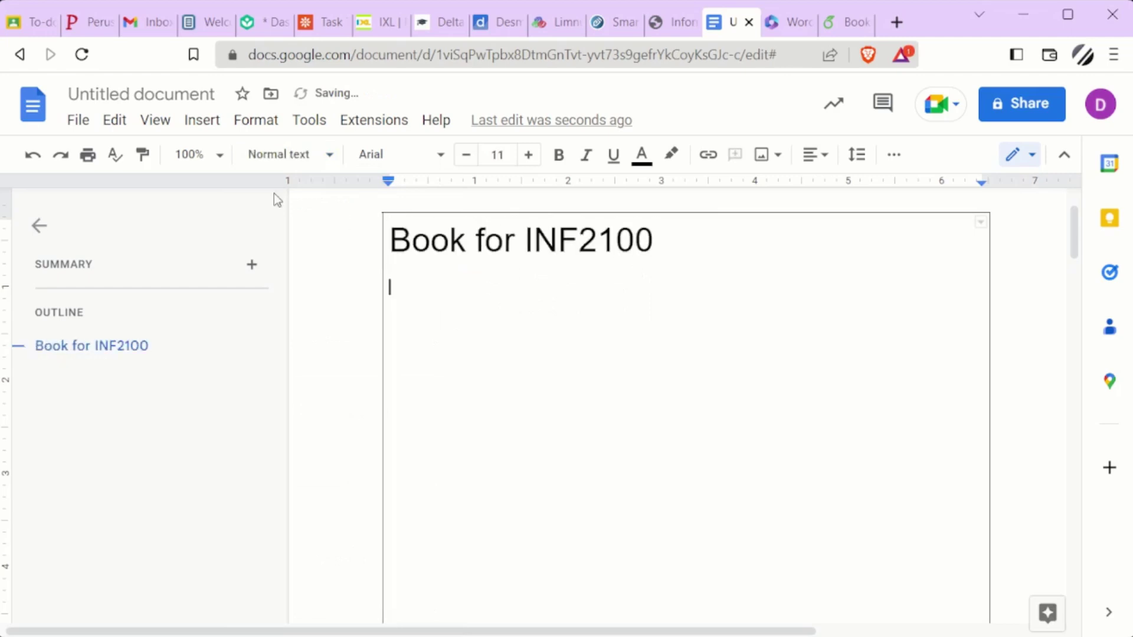
# Add the author's name below the title in the table cell and center both lines horizontally
pyautogui.write('Donal Blake')
pyautogui.press('Return')
pyautogui.moveTo(527, 303); pyautogui.dragTo(386, 239)
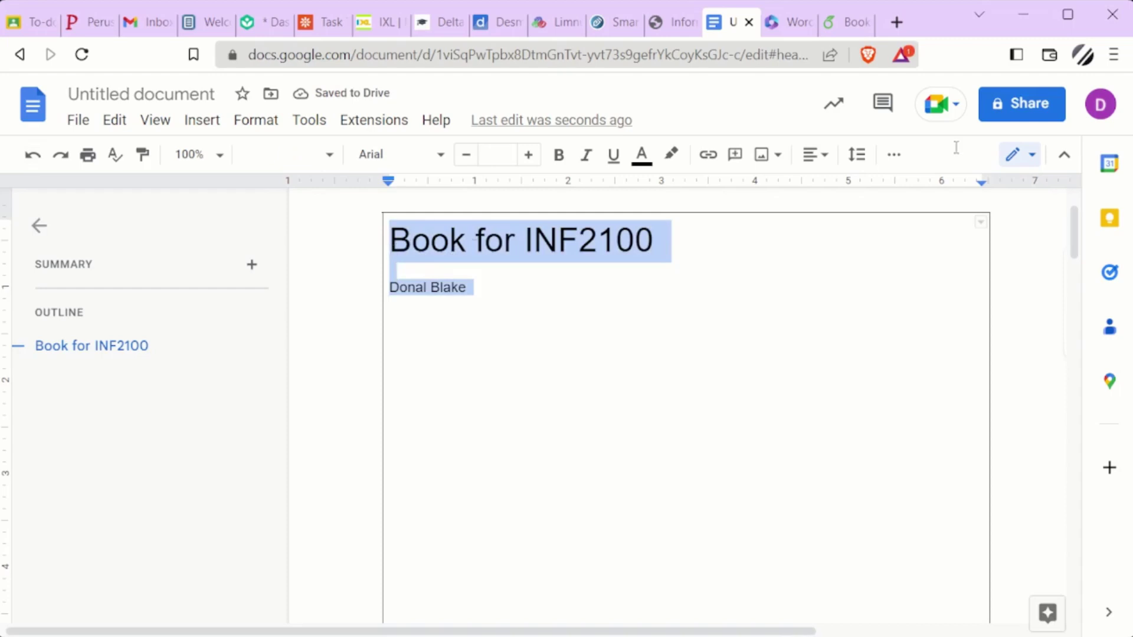
pyautogui.click(831, 159)
pyautogui.click(765, 193)
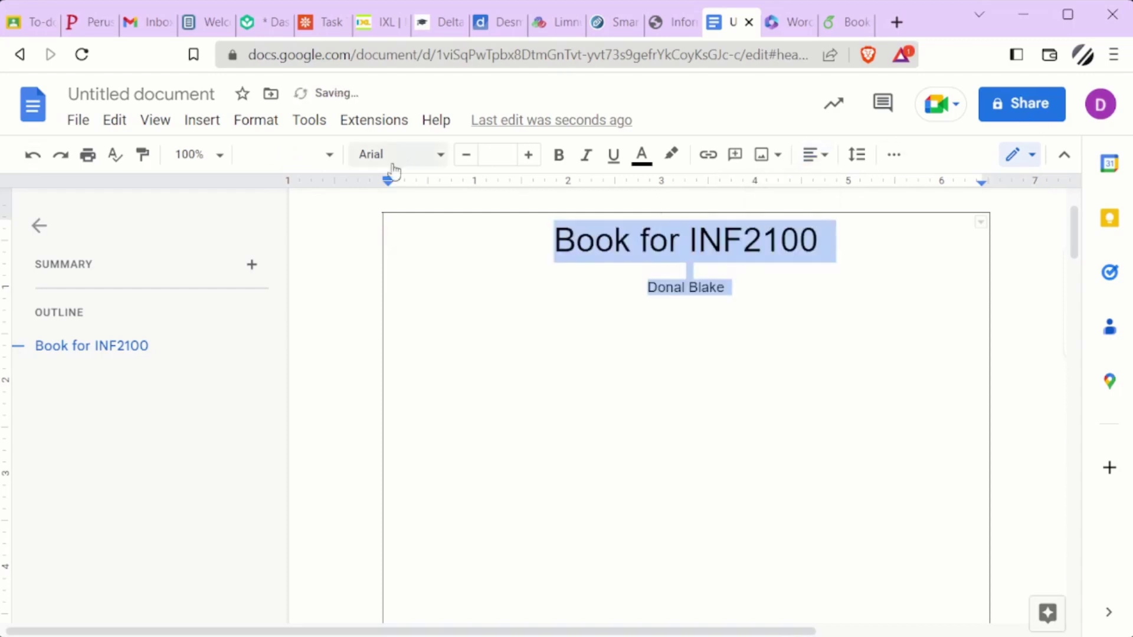
# Set the table cell's vertical alignment to Middle in the table properties
pyautogui.click(255, 120)
pyautogui.moveTo(341, 479)
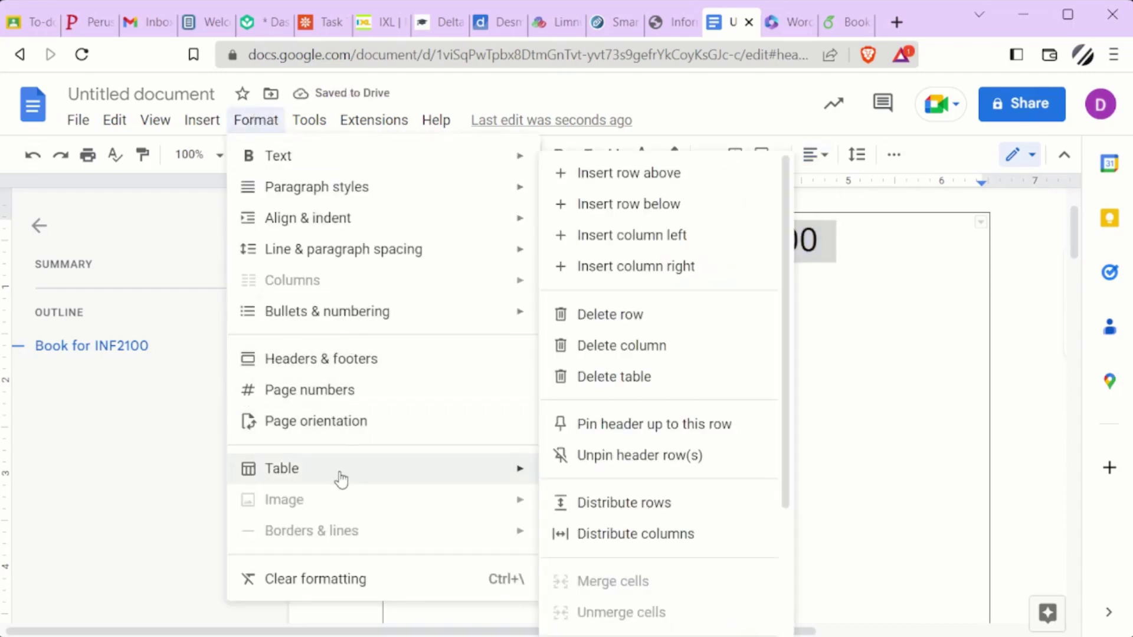
pyautogui.scroll(-3, 709, 420)
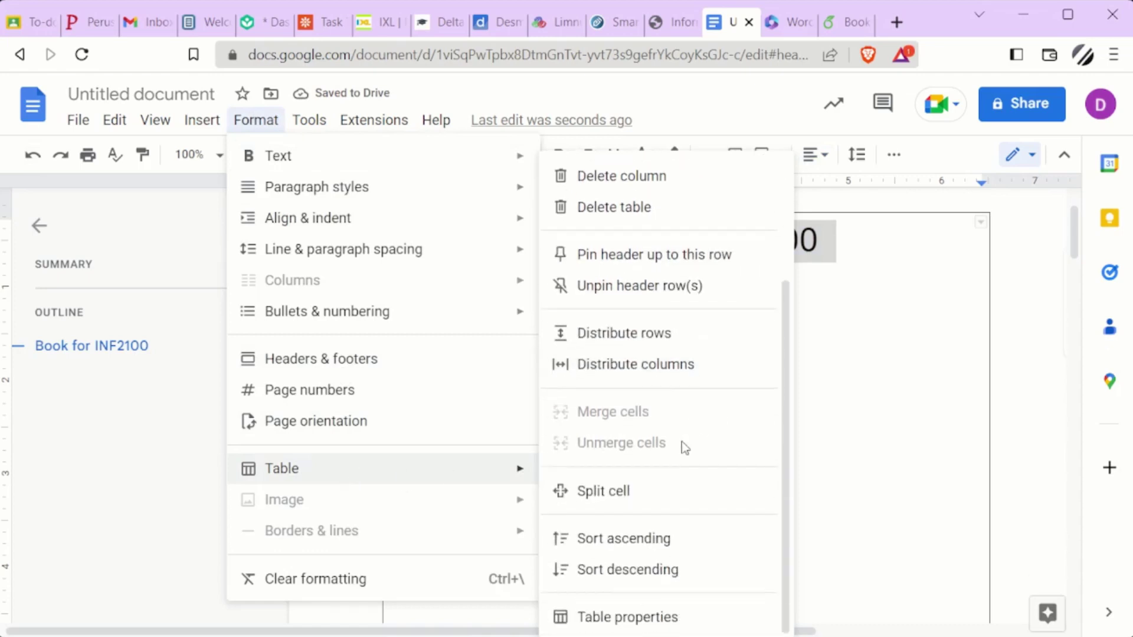
pyautogui.click(642, 617)
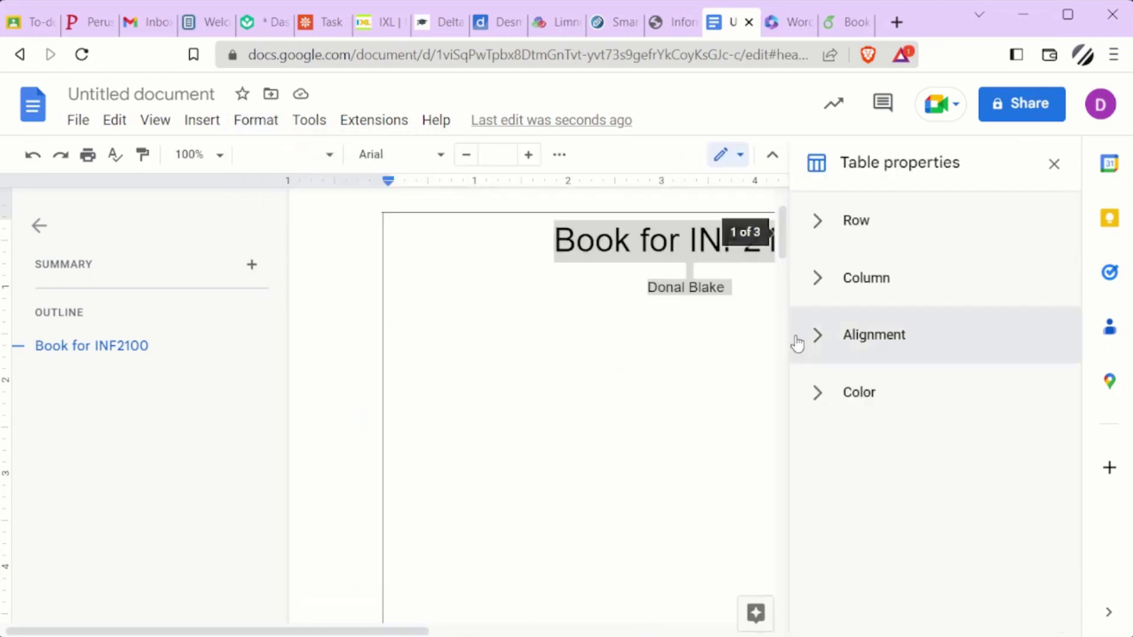
pyautogui.click(820, 341)
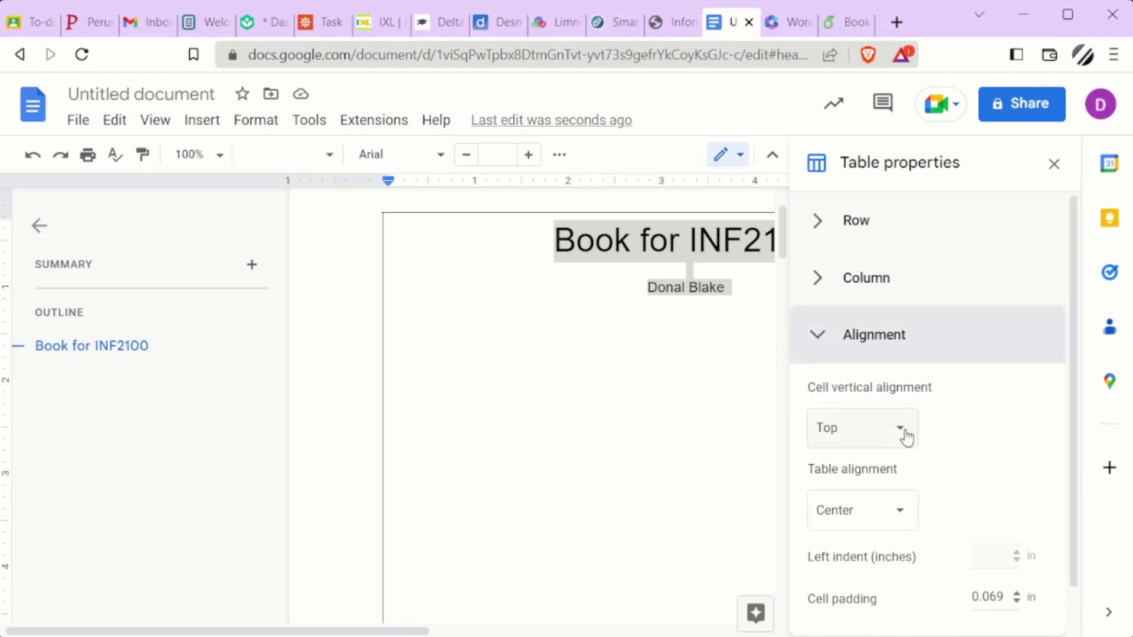
pyautogui.click(906, 438)
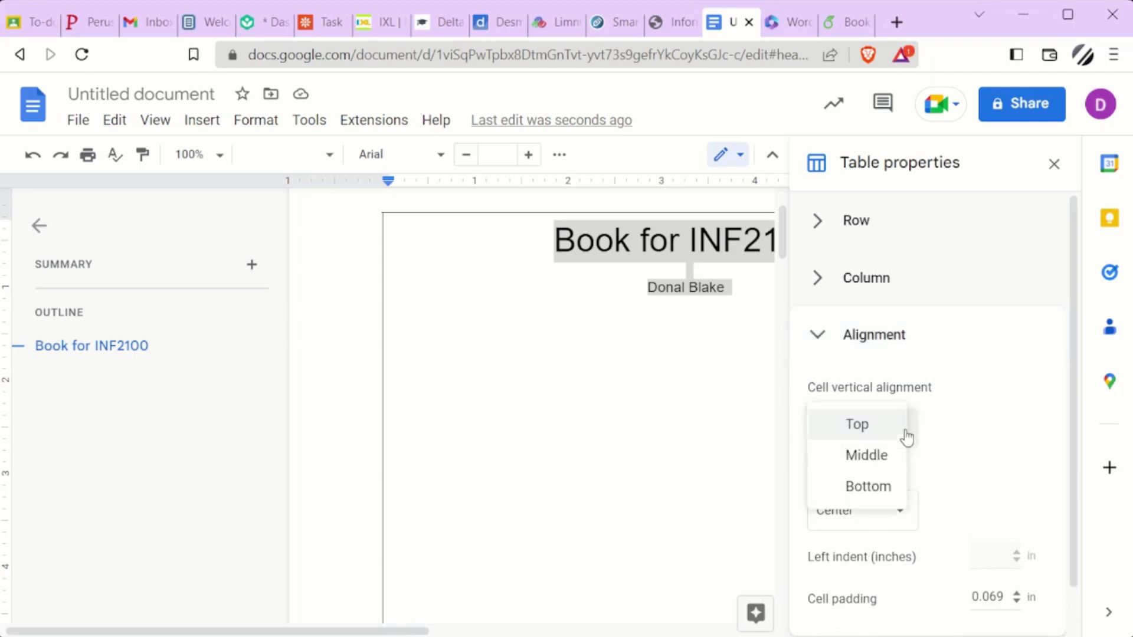
pyautogui.click(867, 458)
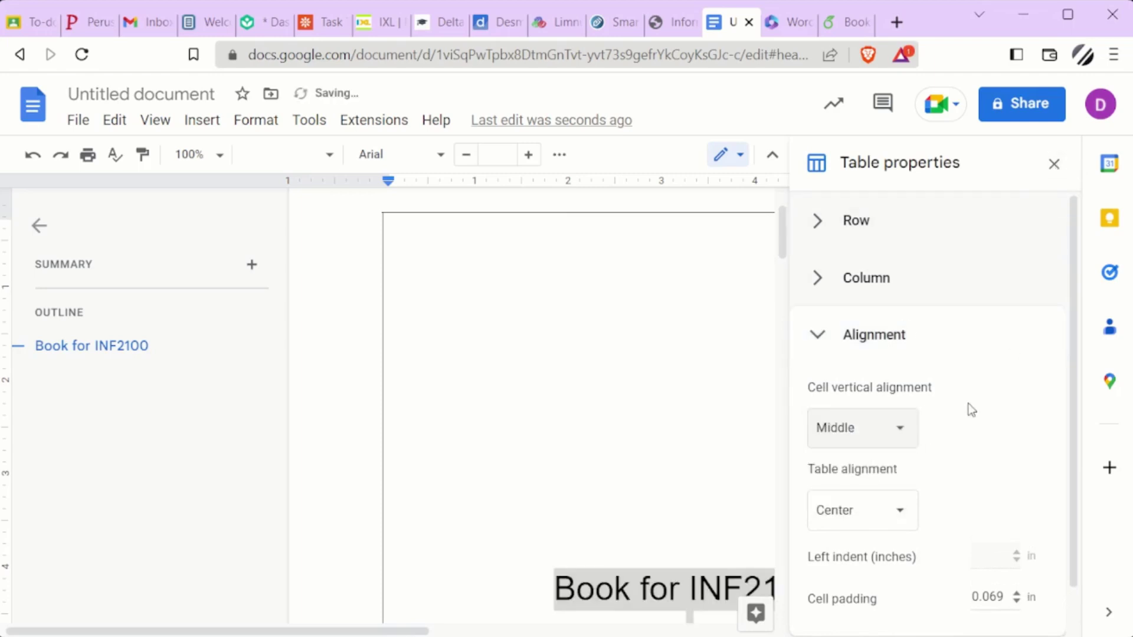
# Hide the table border by setting its width to 0 pt, with black as the border color, and close the table properties
pyautogui.scroll(-1, 968, 406)
pyautogui.click(820, 614)
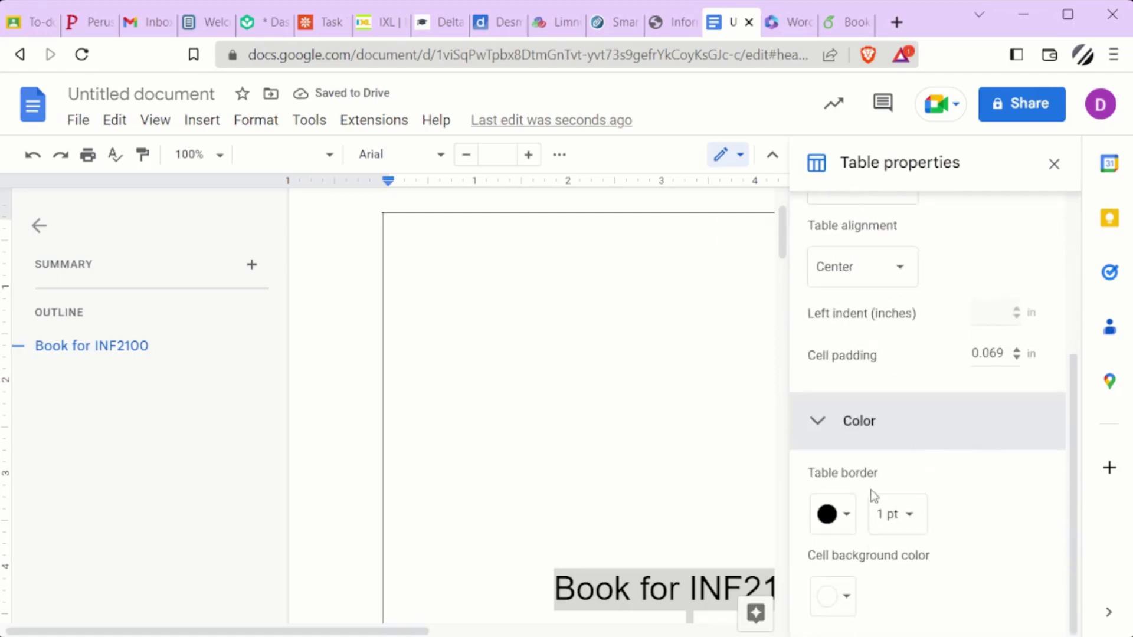
pyautogui.click(847, 520)
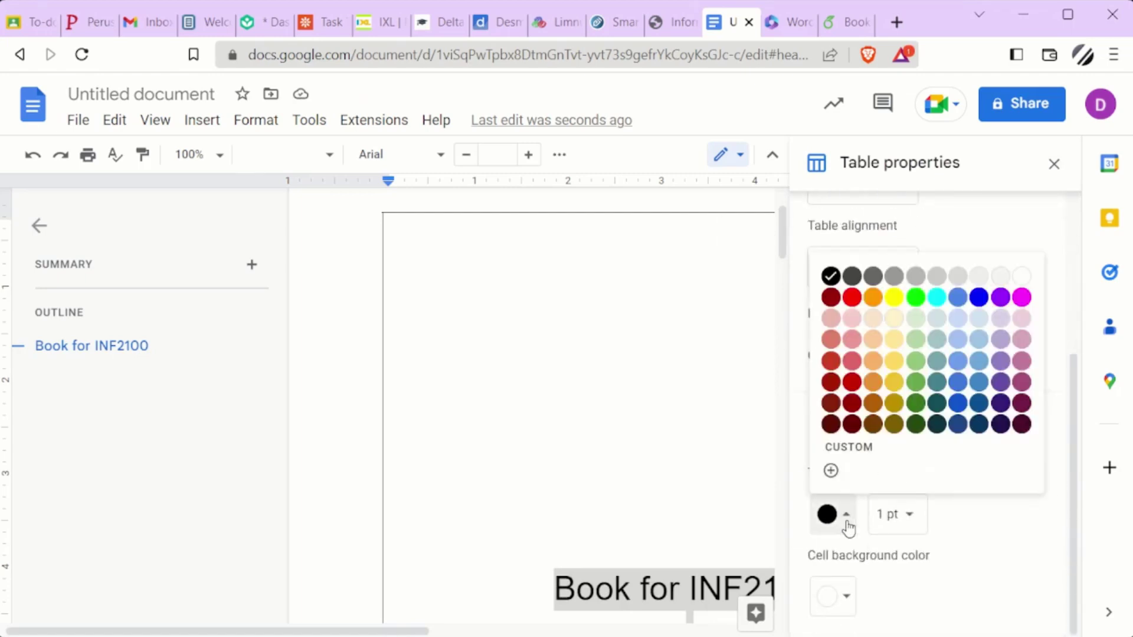
pyautogui.click(1021, 276)
pyautogui.click(909, 516)
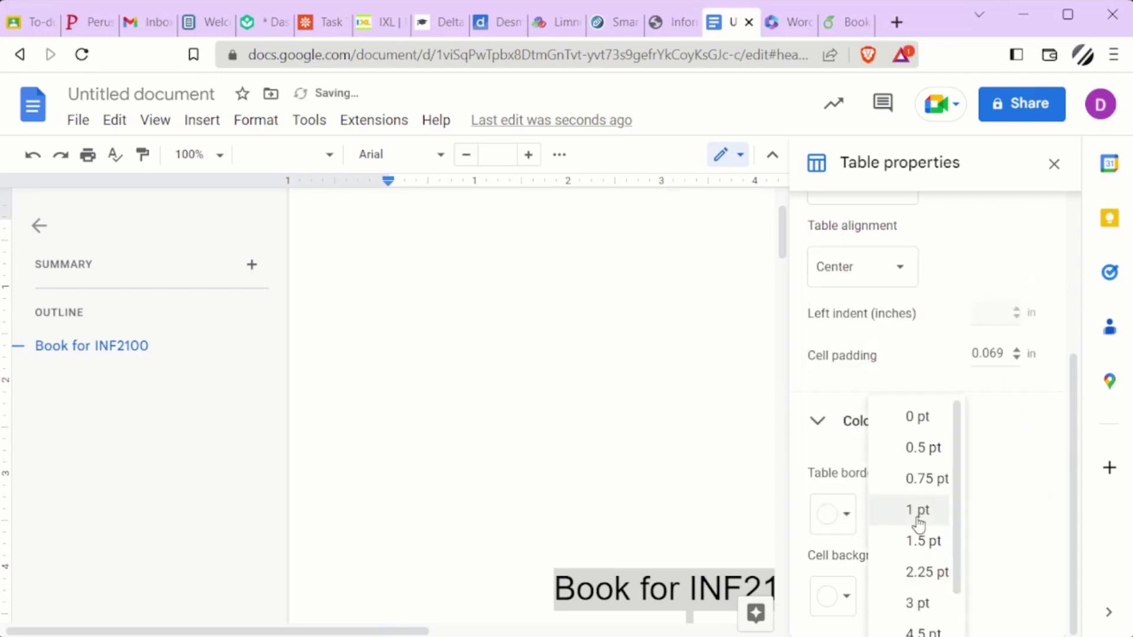
pyautogui.click(932, 420)
pyautogui.click(843, 519)
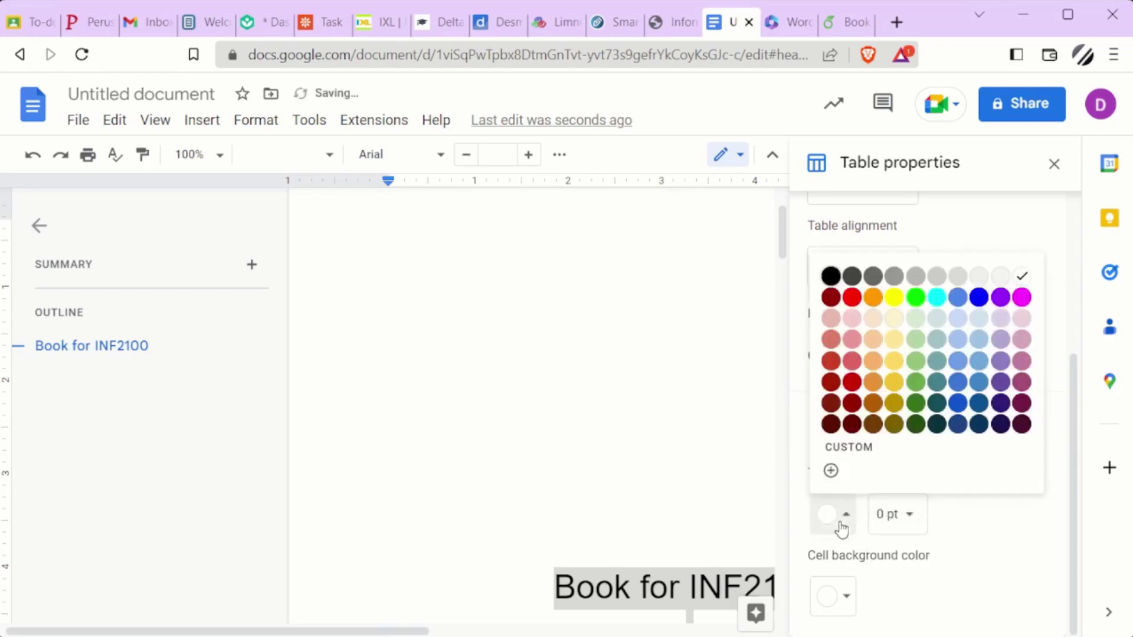
pyautogui.click(830, 276)
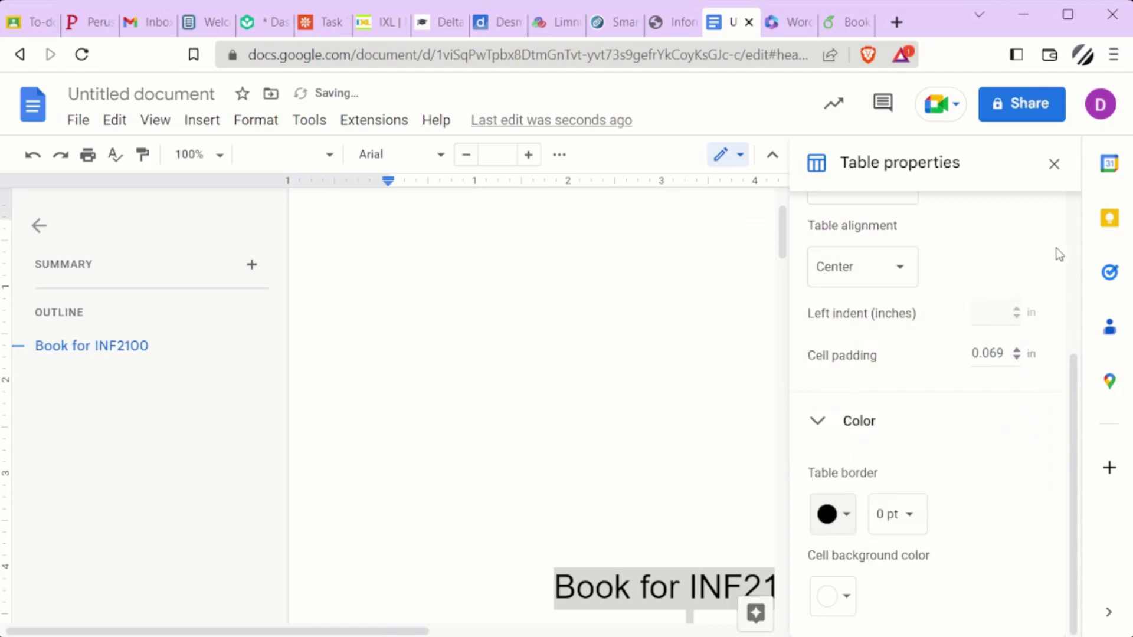
pyautogui.click(1054, 164)
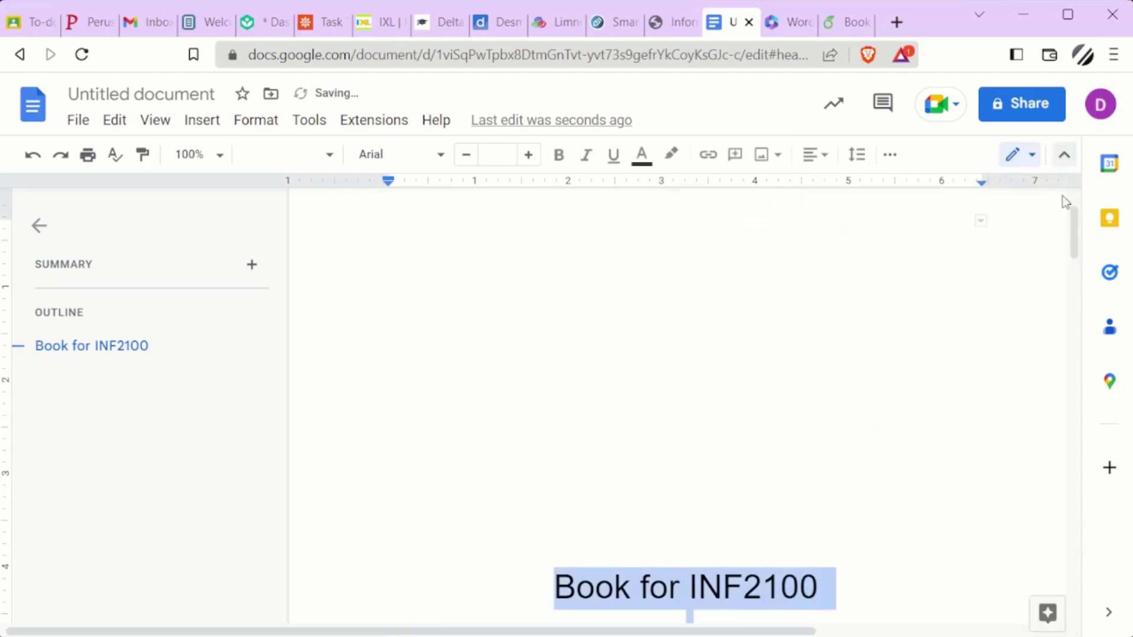
# Check the borderless title page and add the missing final letter to the author's first name below the title
pyautogui.click(746, 356)
pyautogui.scroll(-10, 724, 315)
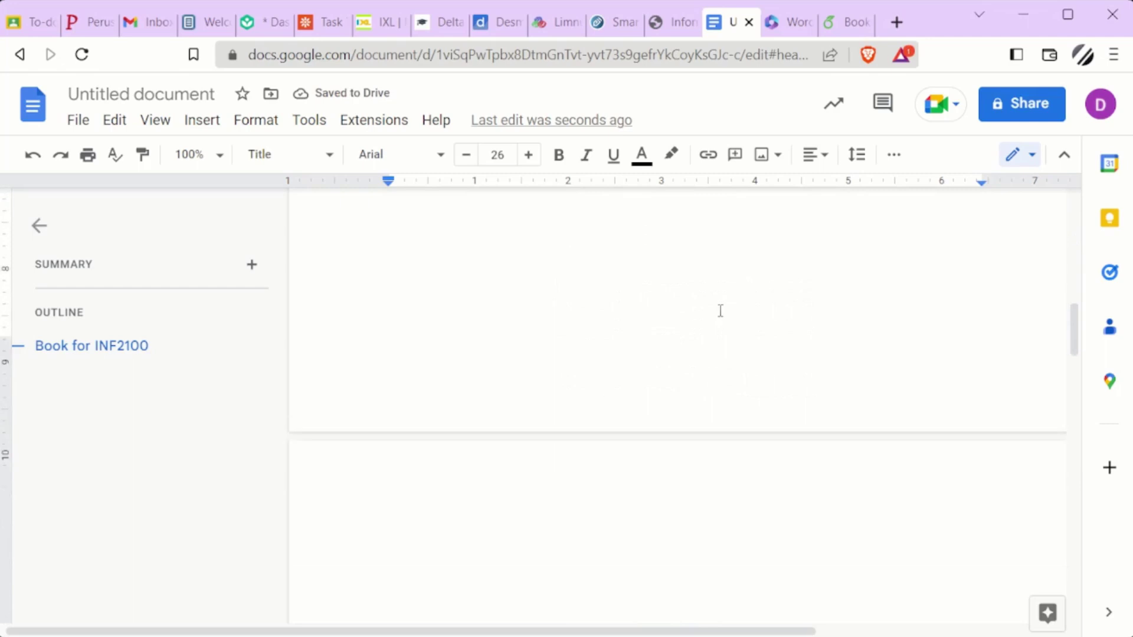
pyautogui.scroll(-4, 721, 311)
pyautogui.scroll(7, 711, 324)
pyautogui.scroll(8, 714, 328)
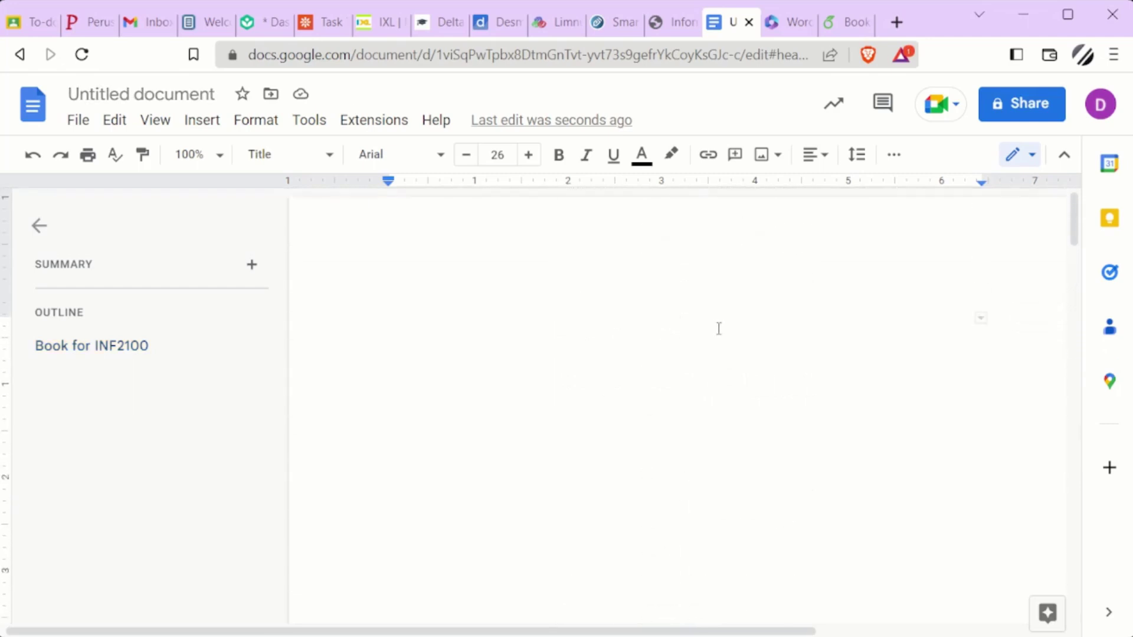
pyautogui.scroll(-4, 718, 328)
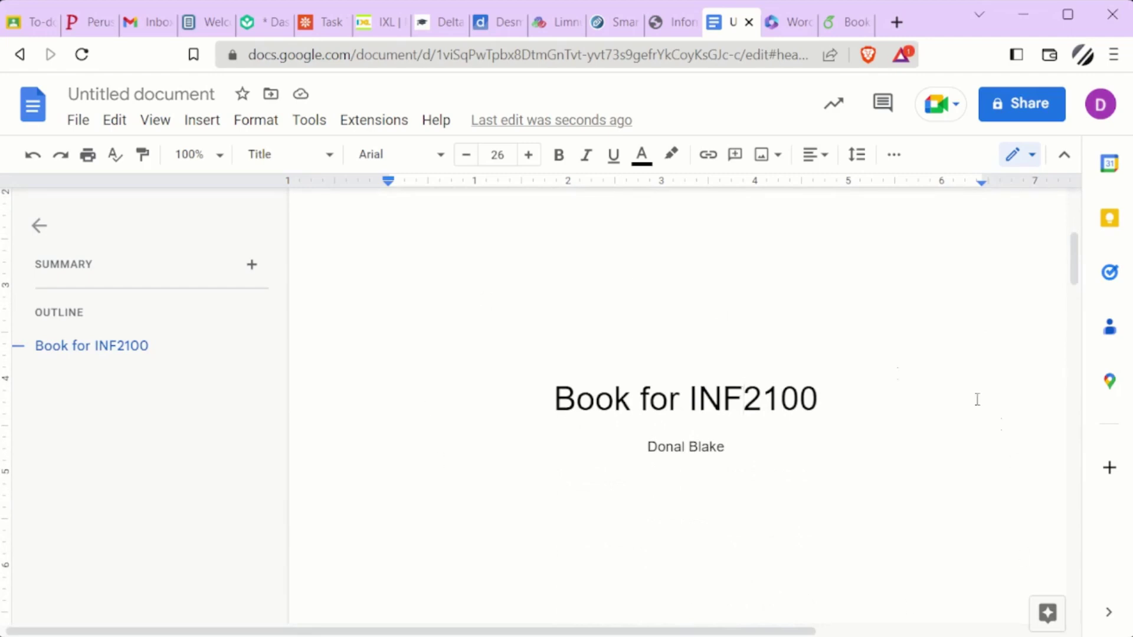
pyautogui.click(794, 456)
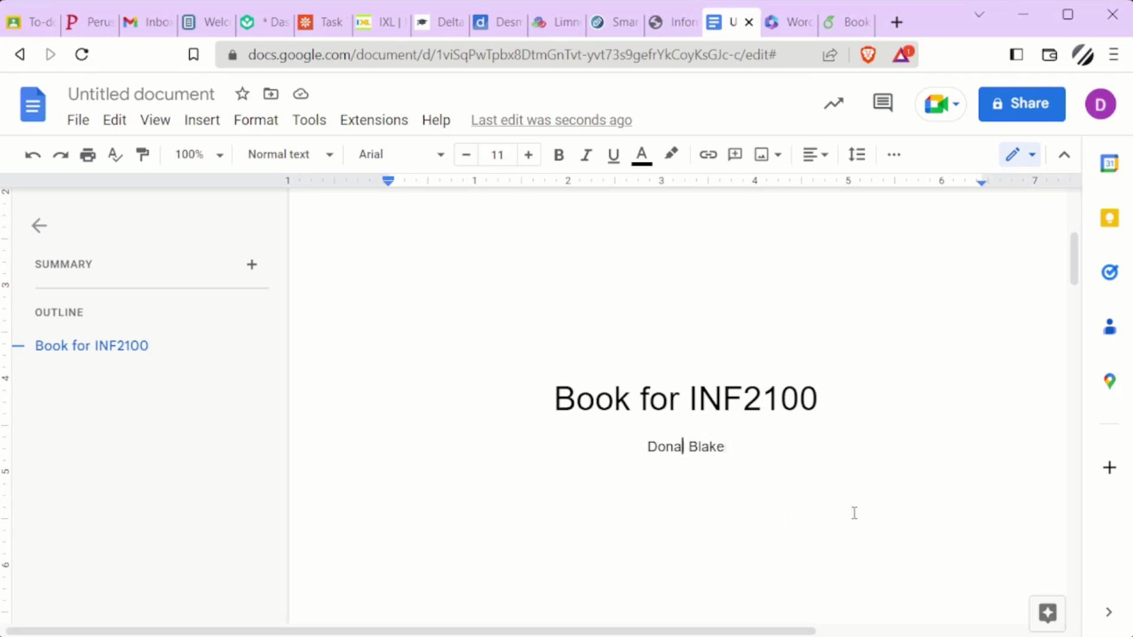
pyautogui.write('d')
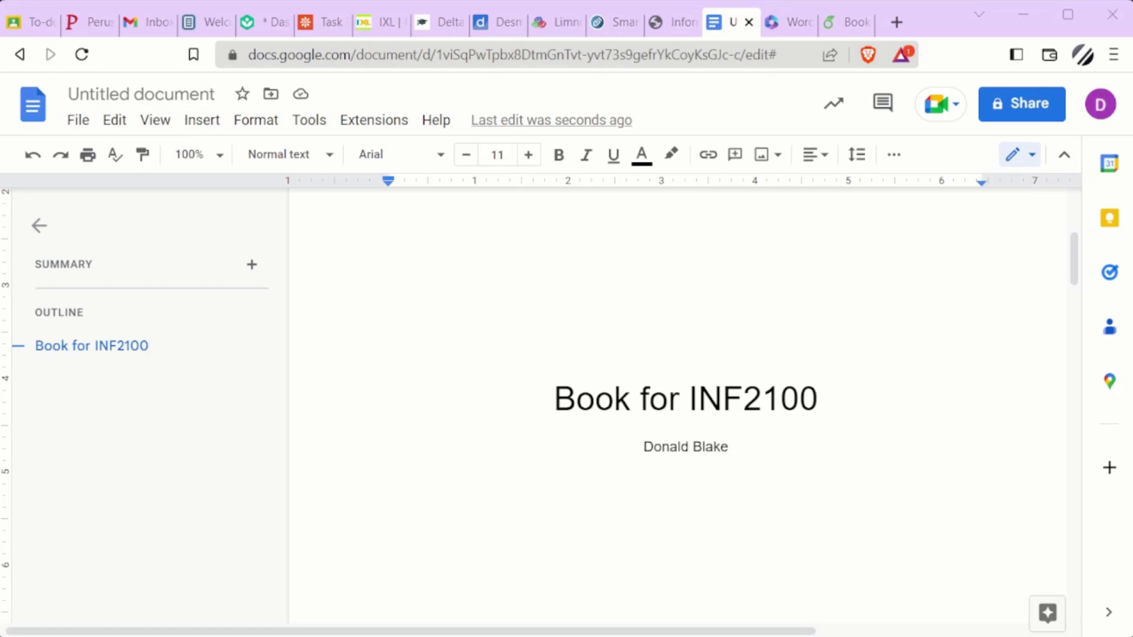
# Switch to Word online, create a blank document, and enter "Book for INF2100" with the author's full name on the line below
pyautogui.click(787, 22)
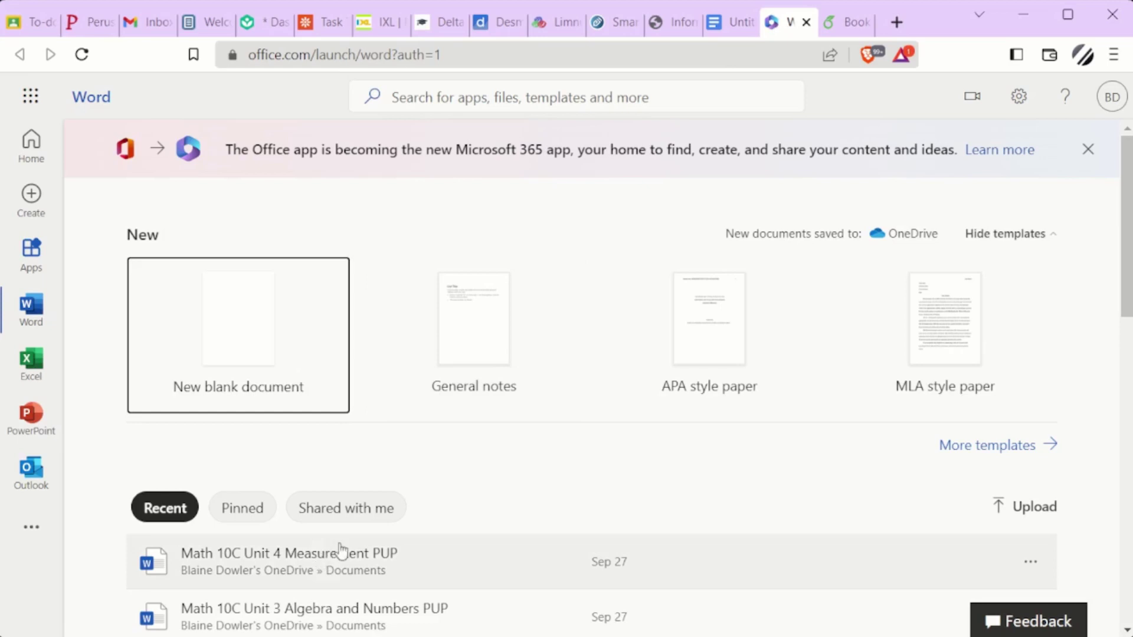
pyautogui.click(219, 328)
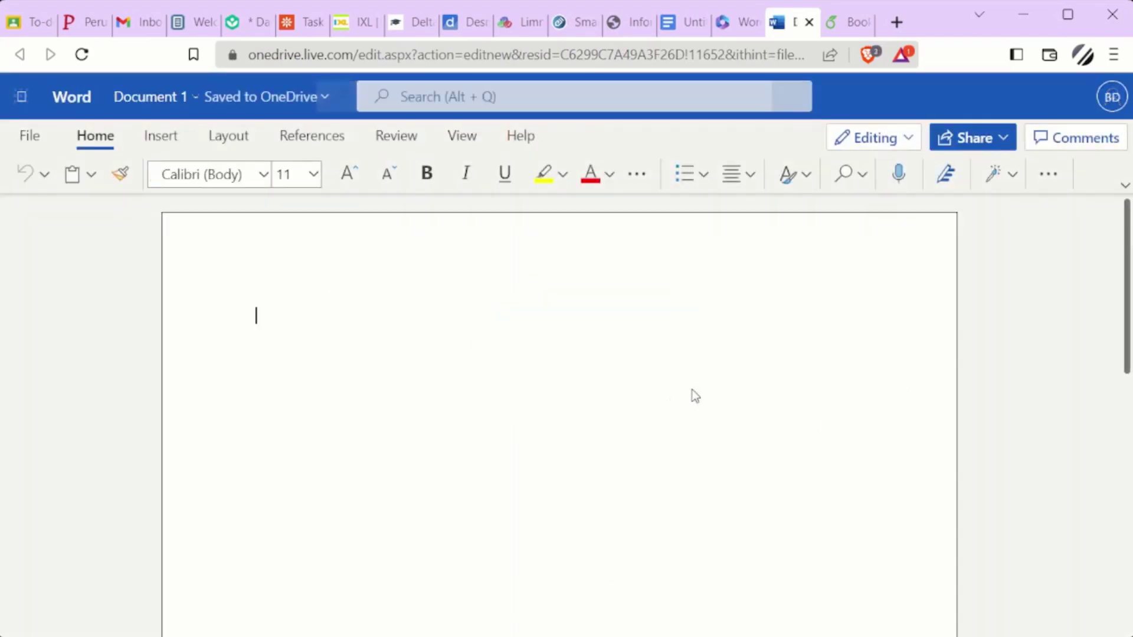
pyautogui.click(264, 175)
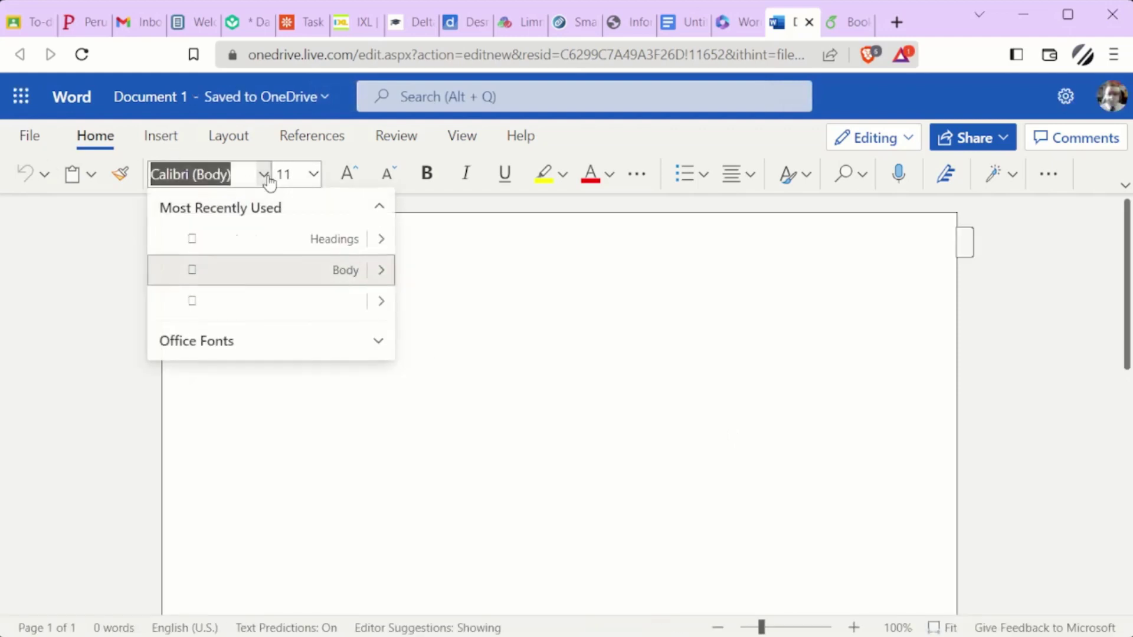
pyautogui.click(264, 175)
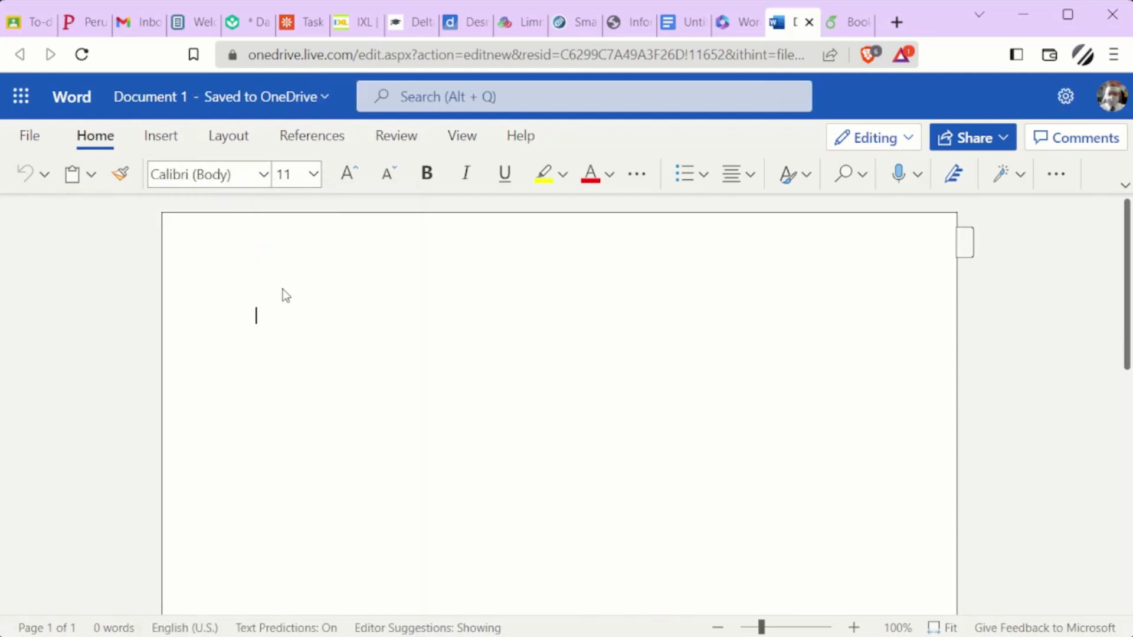
pyautogui.hotkey('alt', '`')
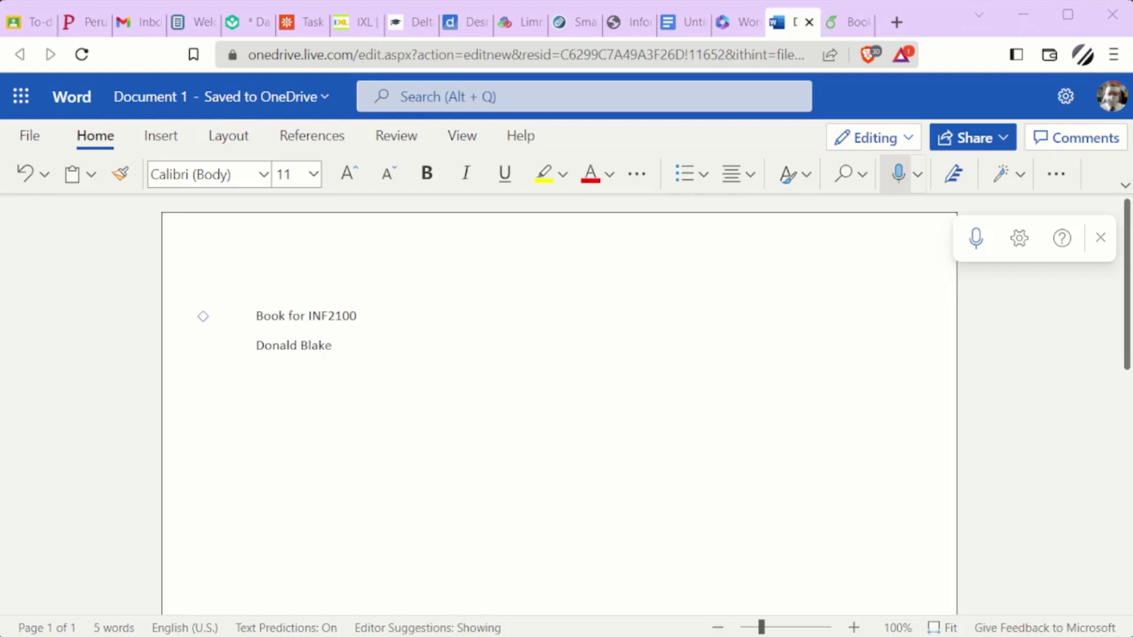
# Apply the Title style to the "Book for INF2100" line
pyautogui.click(267, 315)
pyautogui.hotkey('ctrl', 'shift', 'Right')
pyautogui.hotkey('ctrl', 'shift', 'Right')
pyautogui.hotkey('ctrl', 'shift', 'Right')
pyautogui.hotkey('shift', 'Left')
pyautogui.hotkey('shift', 'Left')
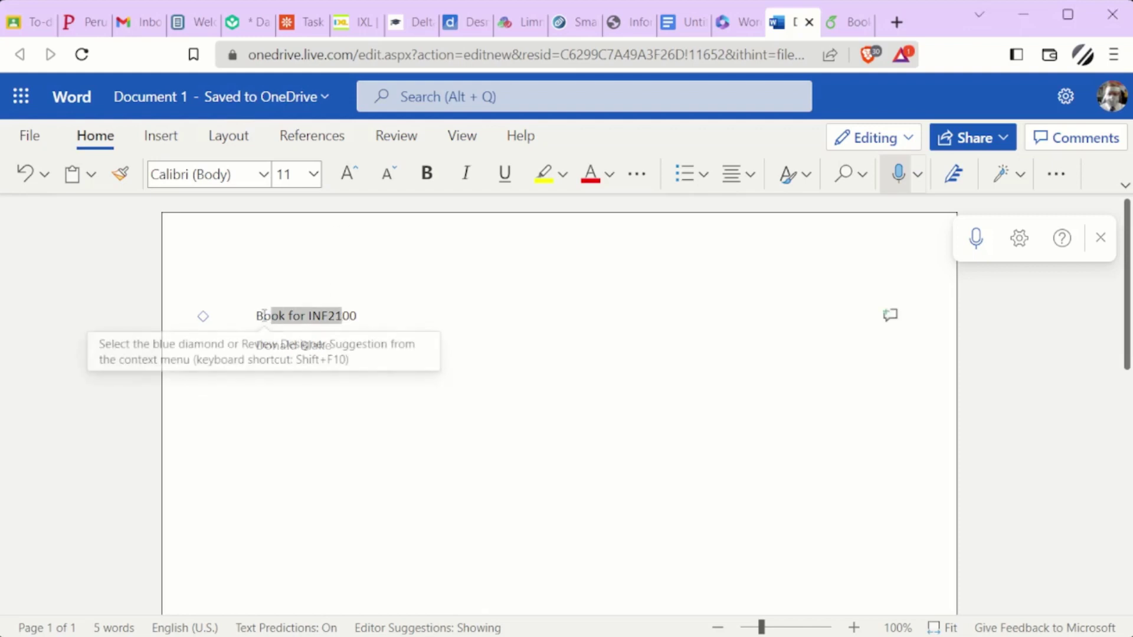
pyautogui.moveTo(256, 316); pyautogui.dragTo(353, 325)
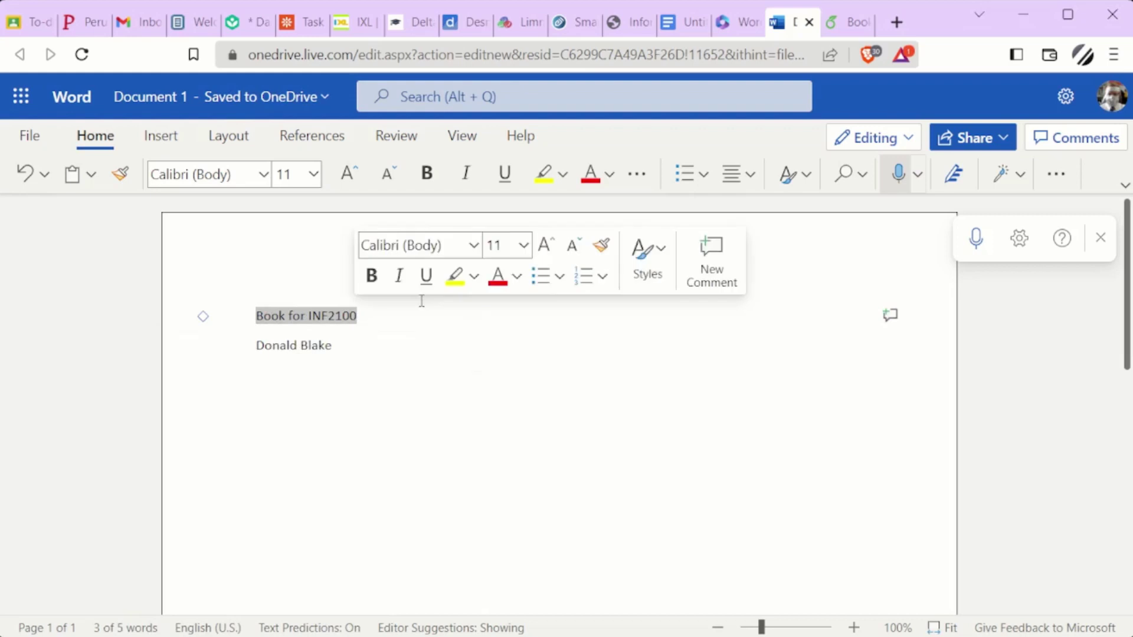
pyautogui.click(790, 174)
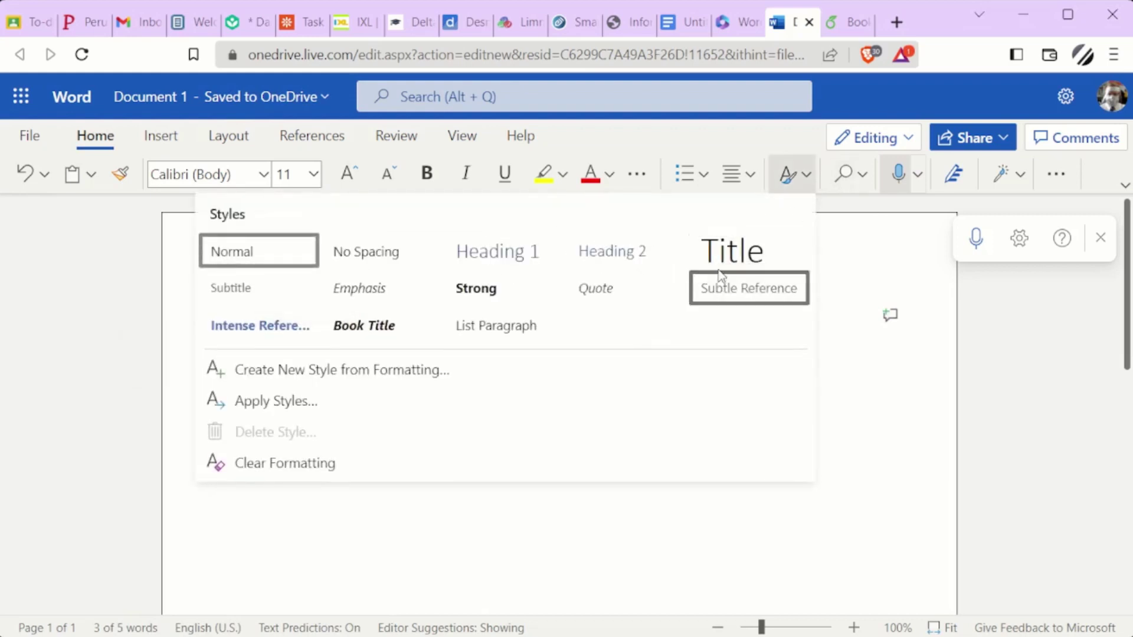
pyautogui.click(735, 254)
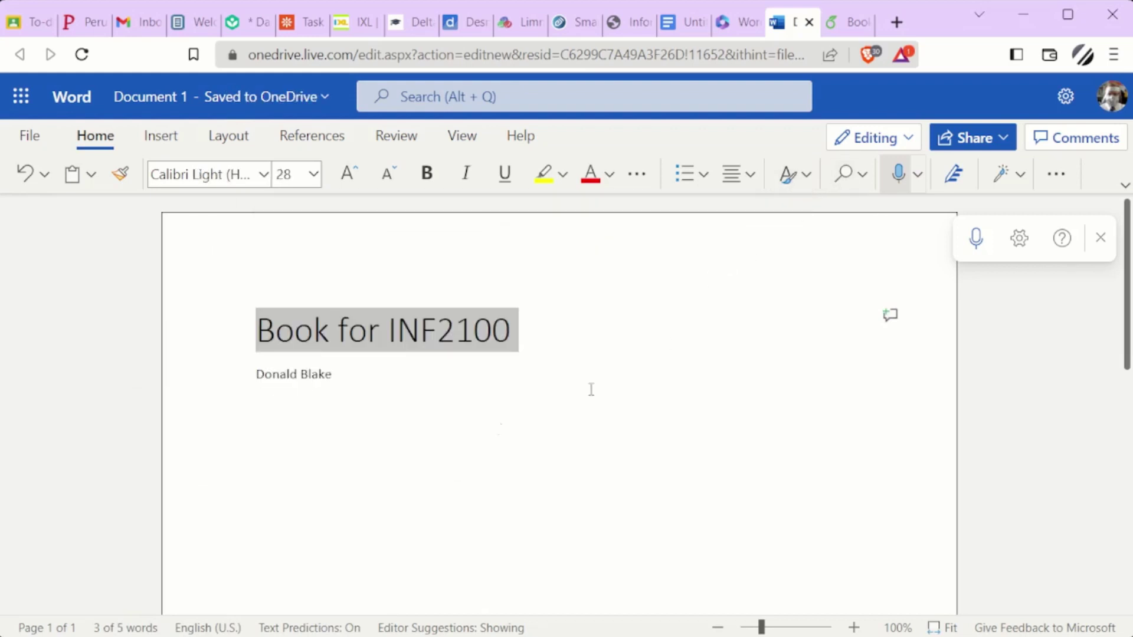
# Center the title and author lines horizontally
pyautogui.moveTo(398, 375); pyautogui.dragTo(252, 348)
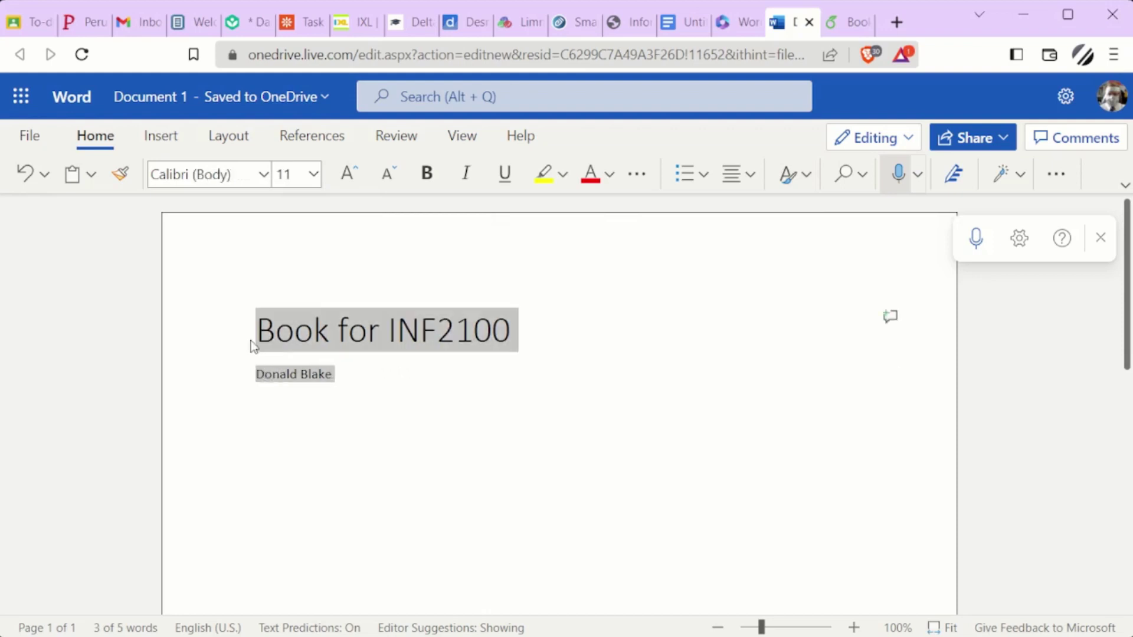
pyautogui.click(751, 172)
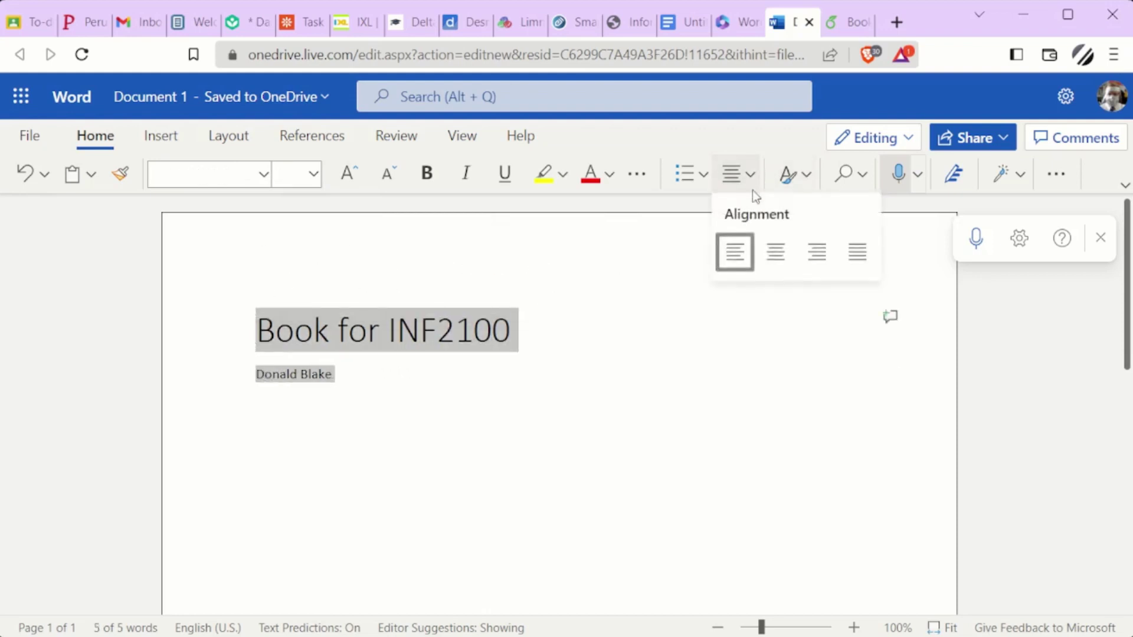
pyautogui.click(777, 253)
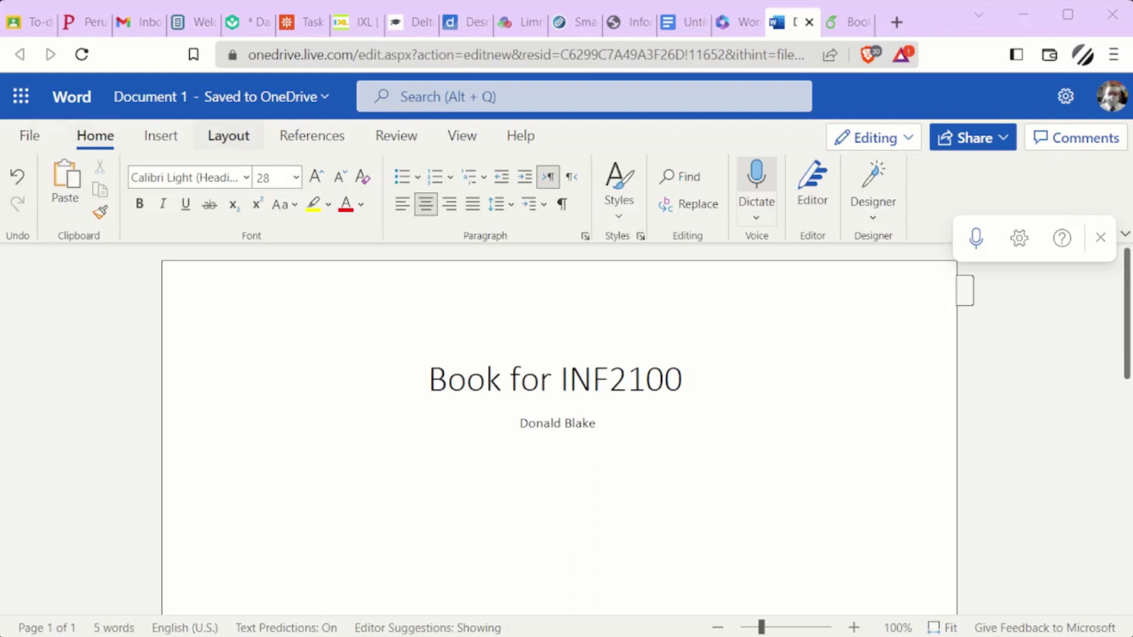
# Examine the page layout settings and the 1x1 table insertion option for positioning the title vertically, without inserting anything
pyautogui.click(229, 136)
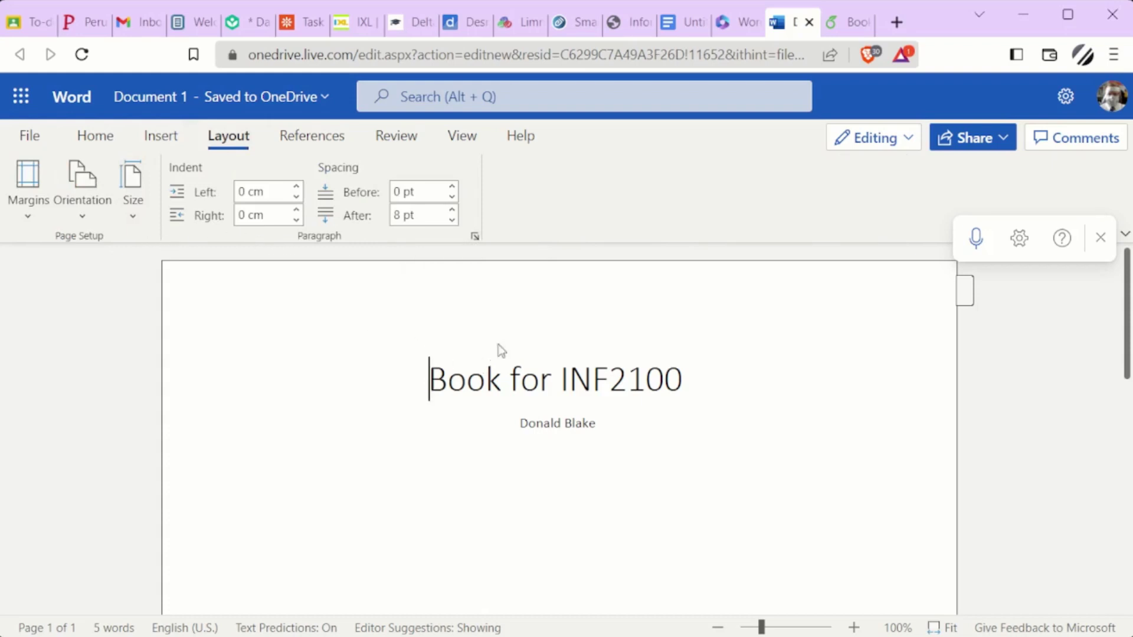
pyautogui.scroll(-2, 502, 356)
pyautogui.scroll(2, 502, 356)
pyautogui.click(163, 141)
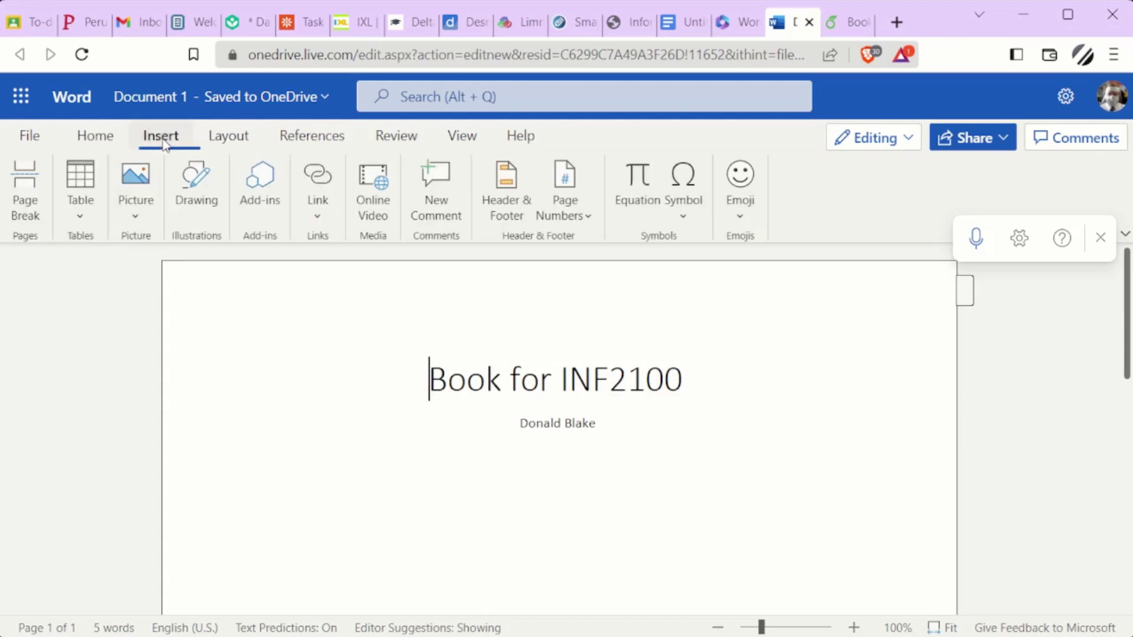
pyautogui.click(80, 219)
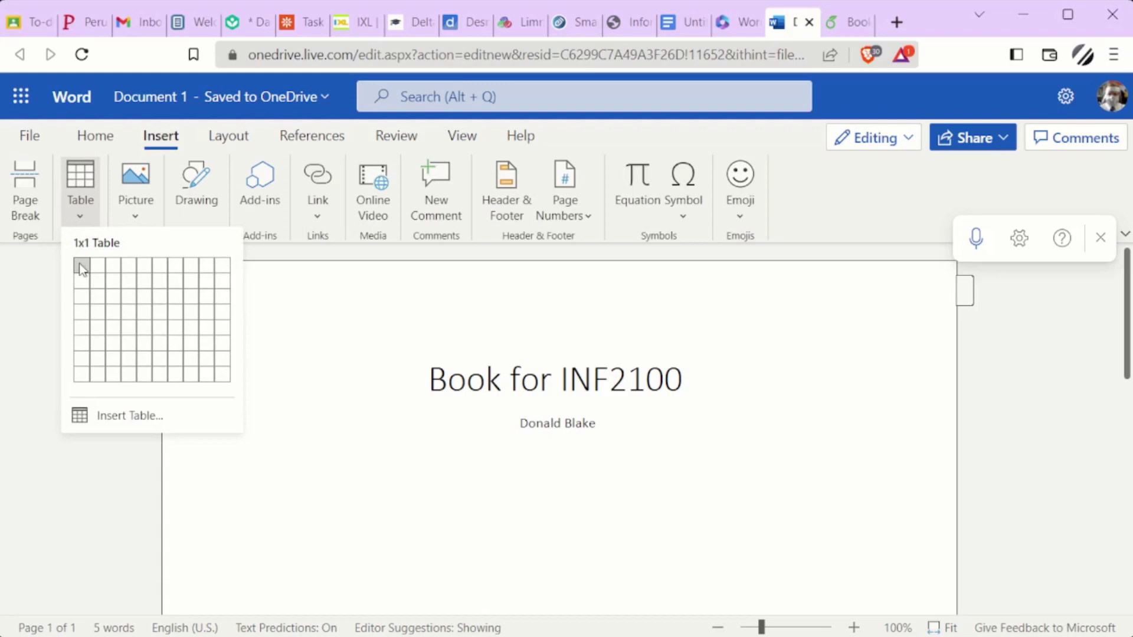
pyautogui.click(17, 438)
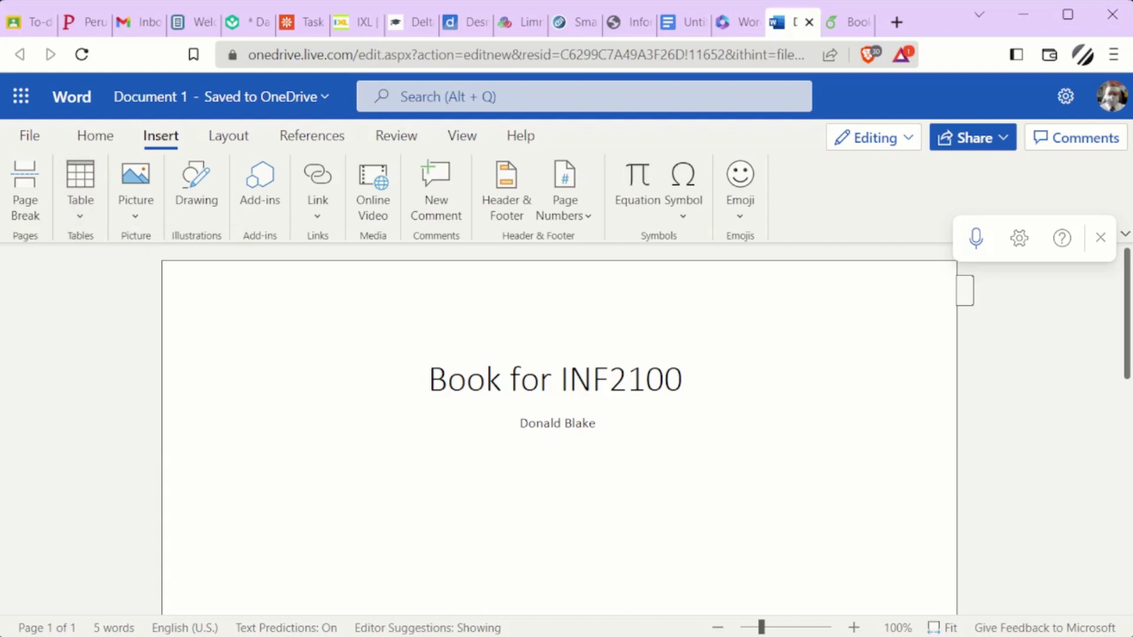
# Switch to the Overleaf project and examine the document class, inputenc package, title, author and date lines in main.tex
pyautogui.click(835, 26)
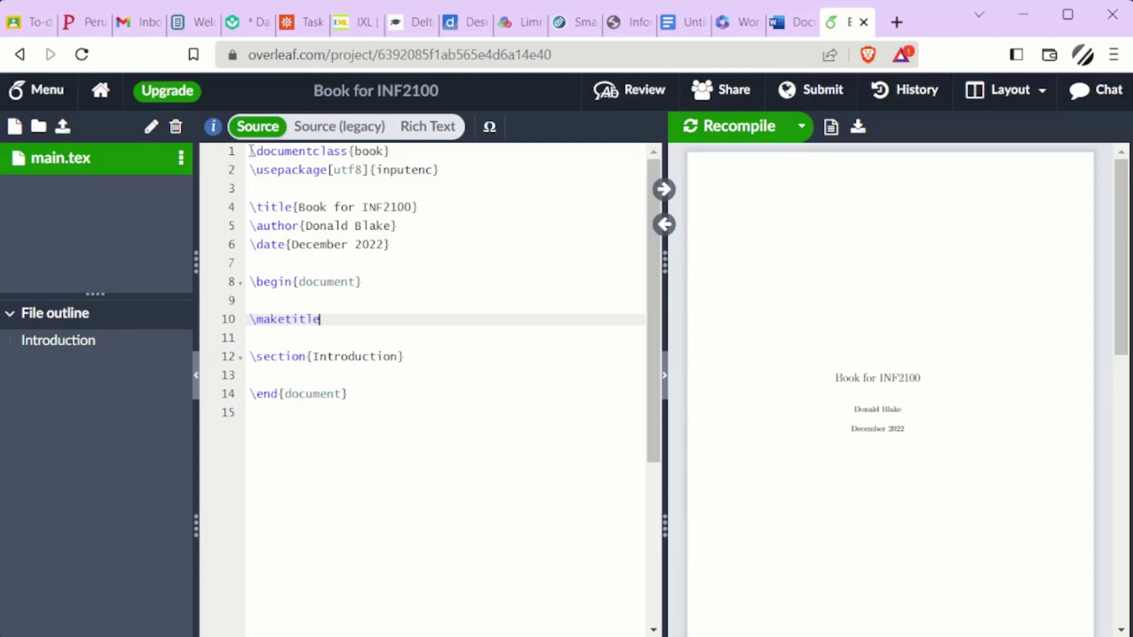
pyautogui.moveTo(256, 153); pyautogui.dragTo(423, 160)
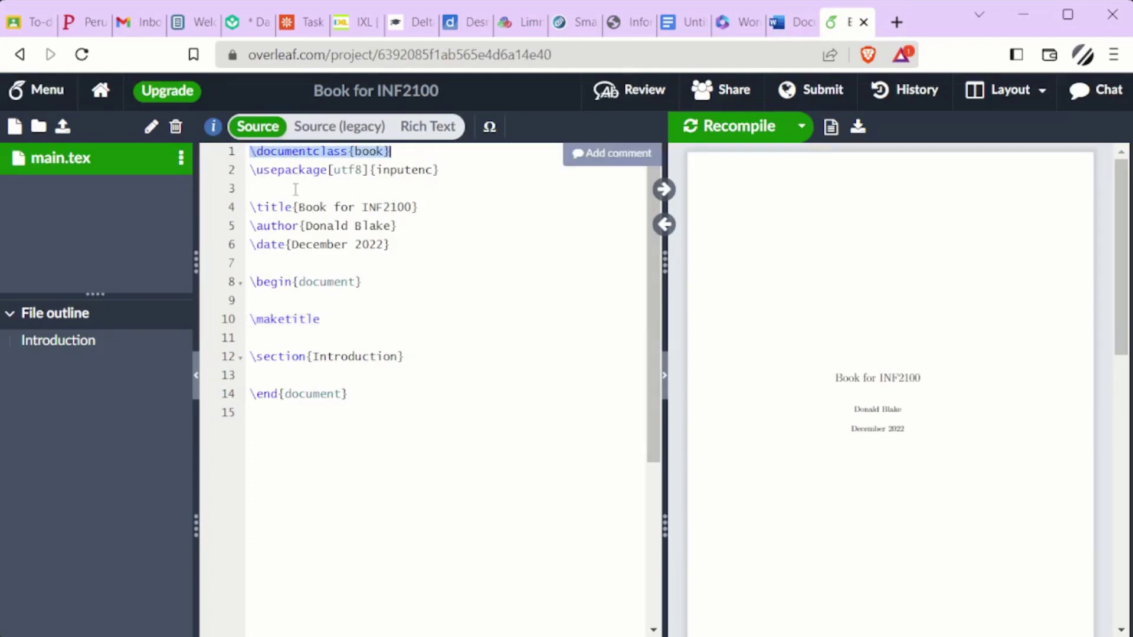
pyautogui.moveTo(258, 177); pyautogui.dragTo(463, 177)
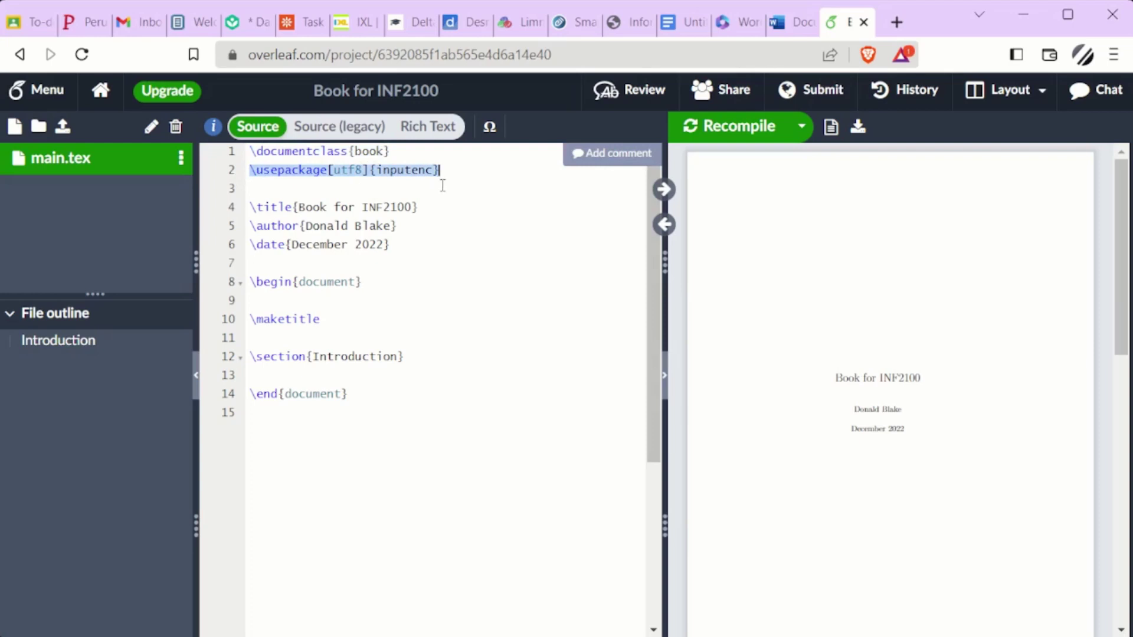
pyautogui.click(450, 189)
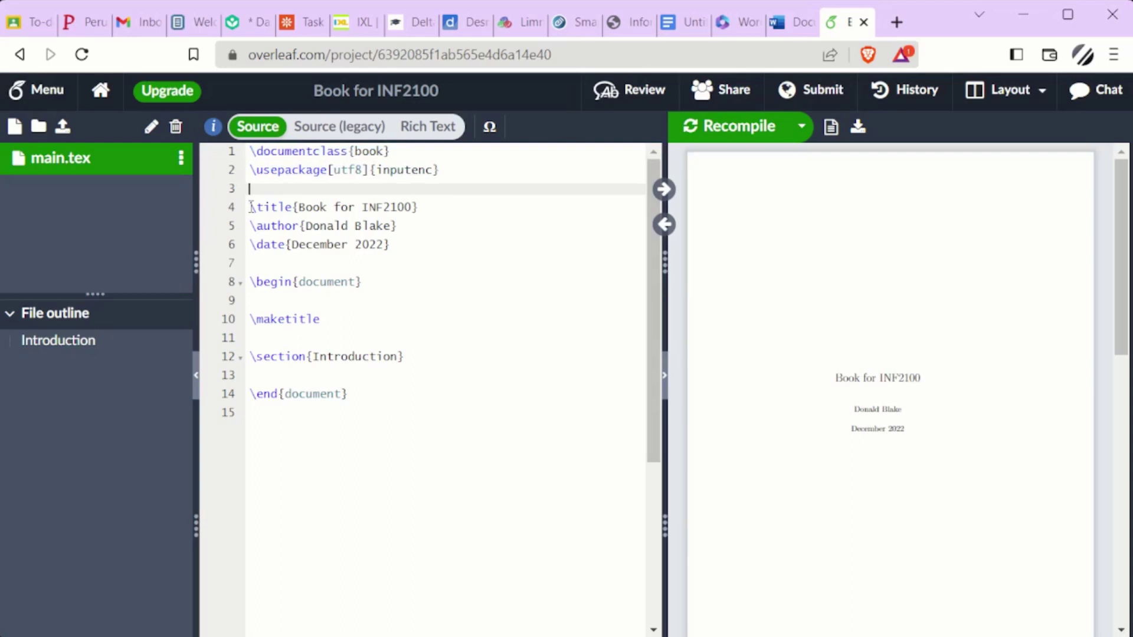
pyautogui.moveTo(251, 208); pyautogui.dragTo(434, 210)
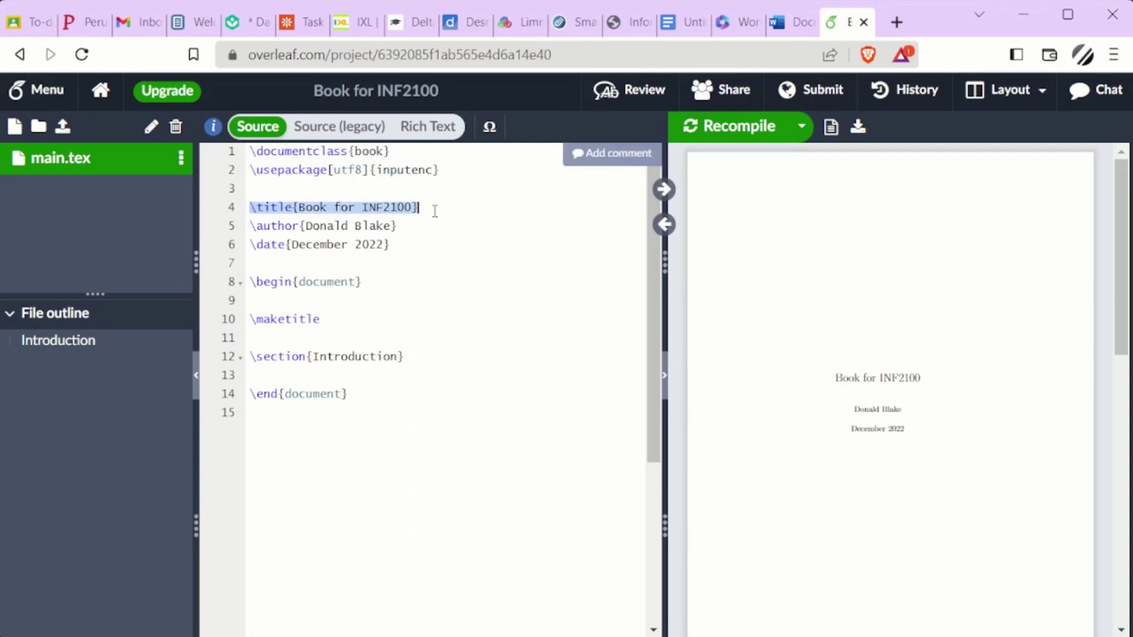
pyautogui.moveTo(250, 226); pyautogui.dragTo(413, 227)
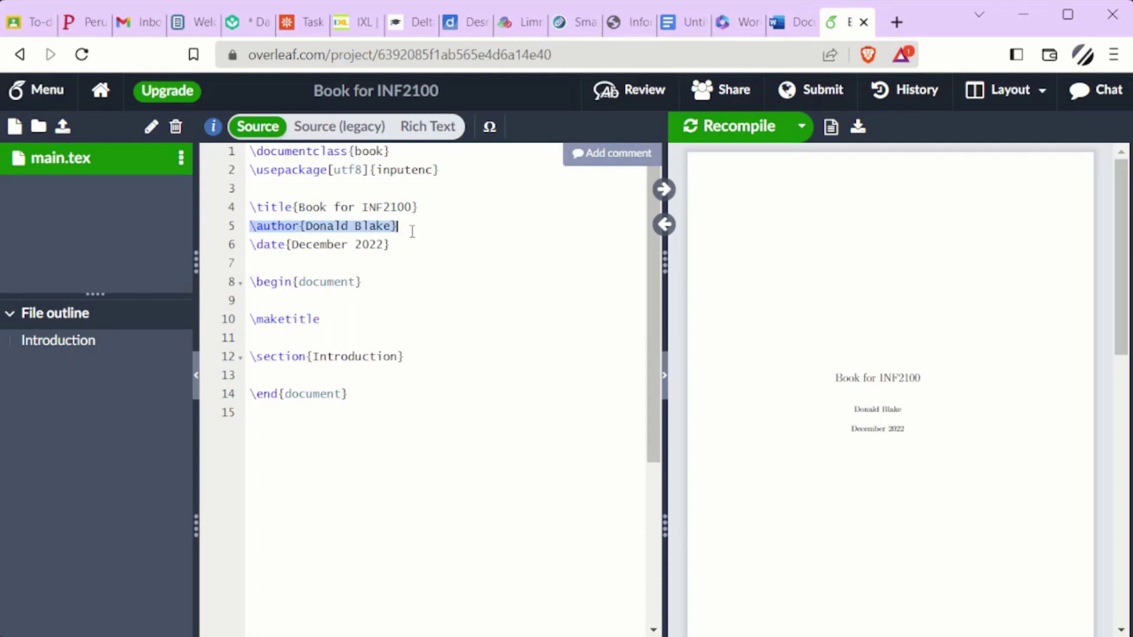
pyautogui.click(249, 244)
pyautogui.moveTo(249, 244); pyautogui.dragTo(454, 252)
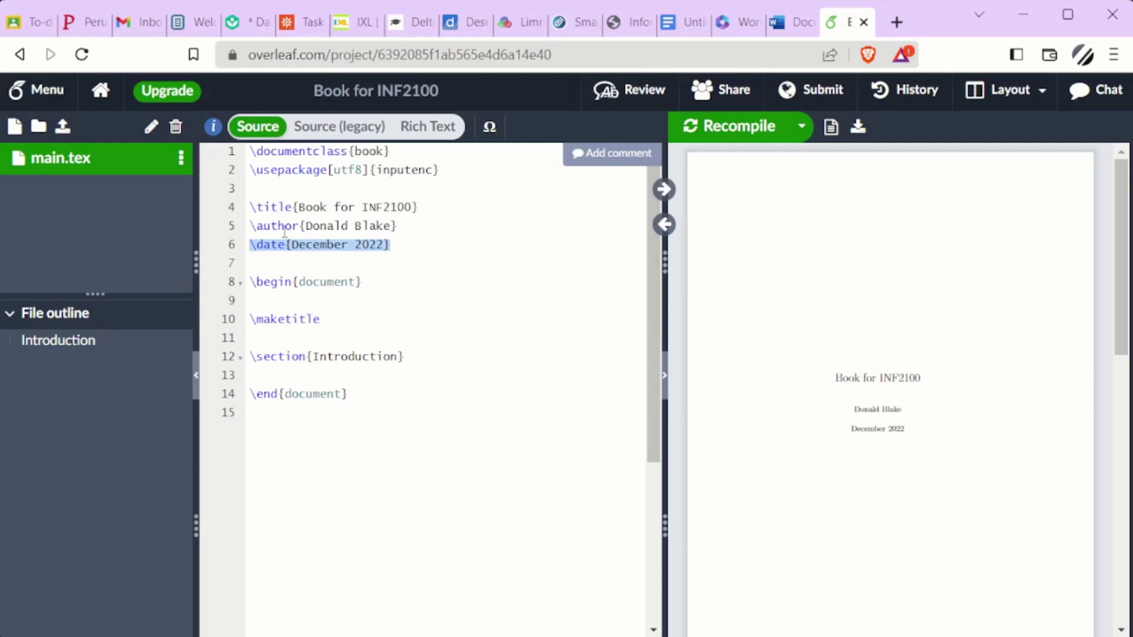
pyautogui.click(407, 264)
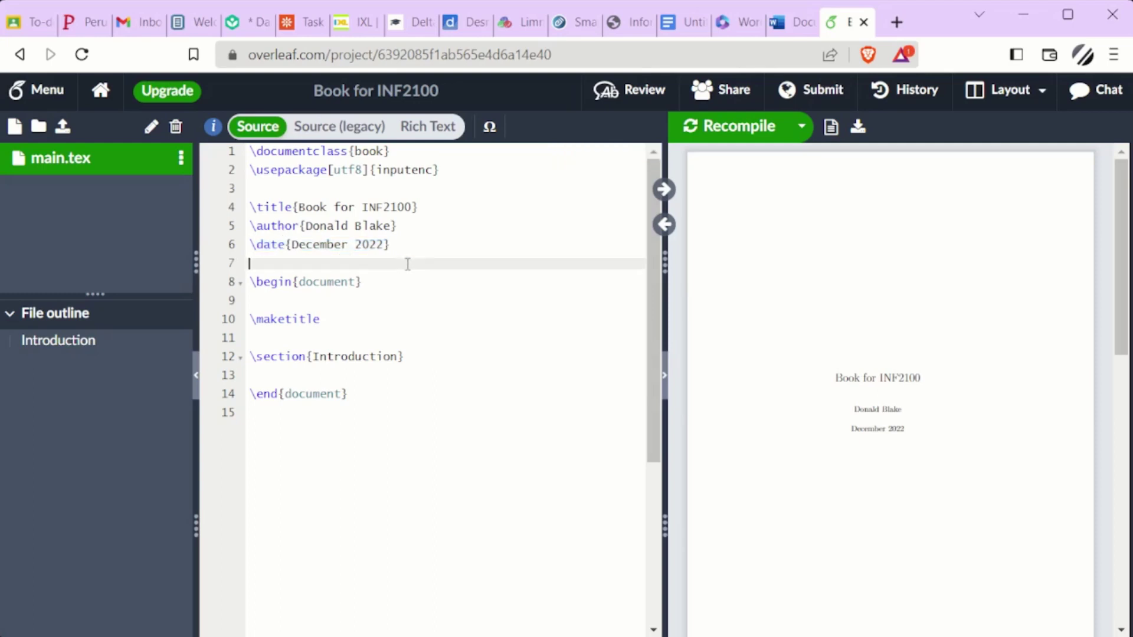
# Try removing the date by commenting out the \date line with % and deleting it, and recompile the document
pyautogui.click(250, 245)
pyautogui.write('%')
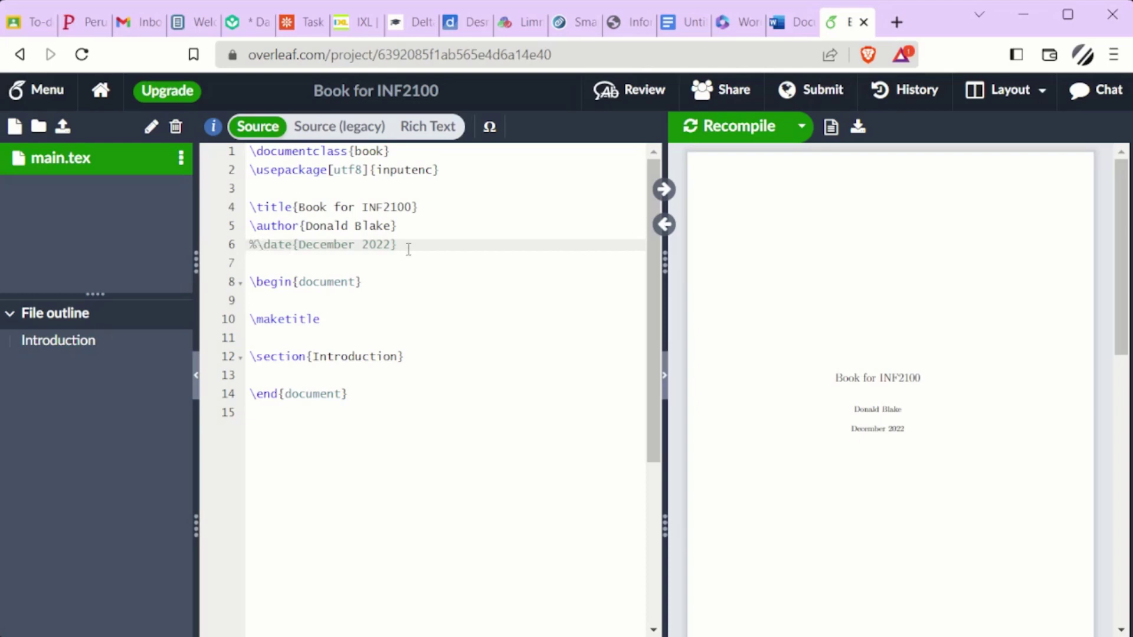
pyautogui.moveTo(253, 244)
pyautogui.mouseDown()
pyautogui.moveTo(458, 254)
pyautogui.moveTo(253, 247)
pyautogui.mouseUp()
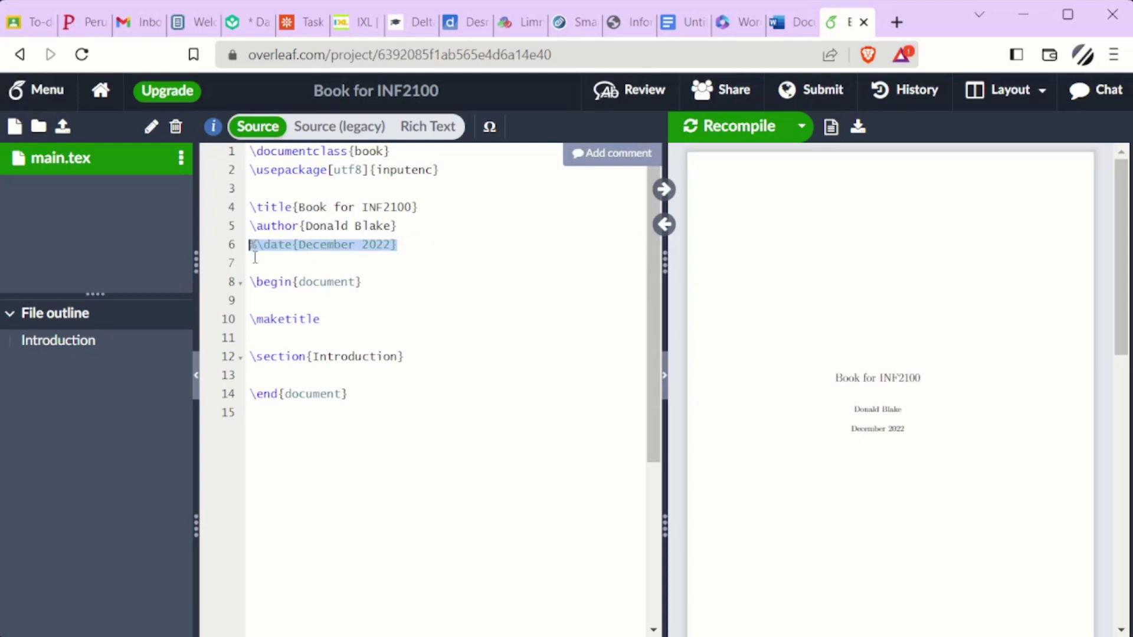
pyautogui.press('BackSpace')
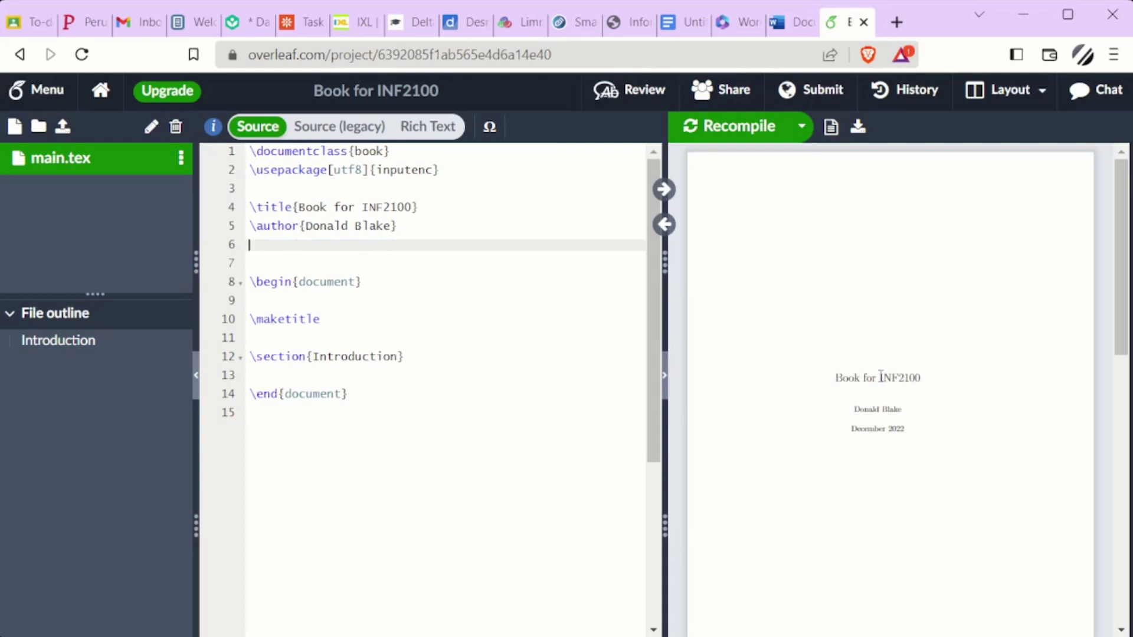
pyautogui.moveTo(248, 318); pyautogui.dragTo(354, 321)
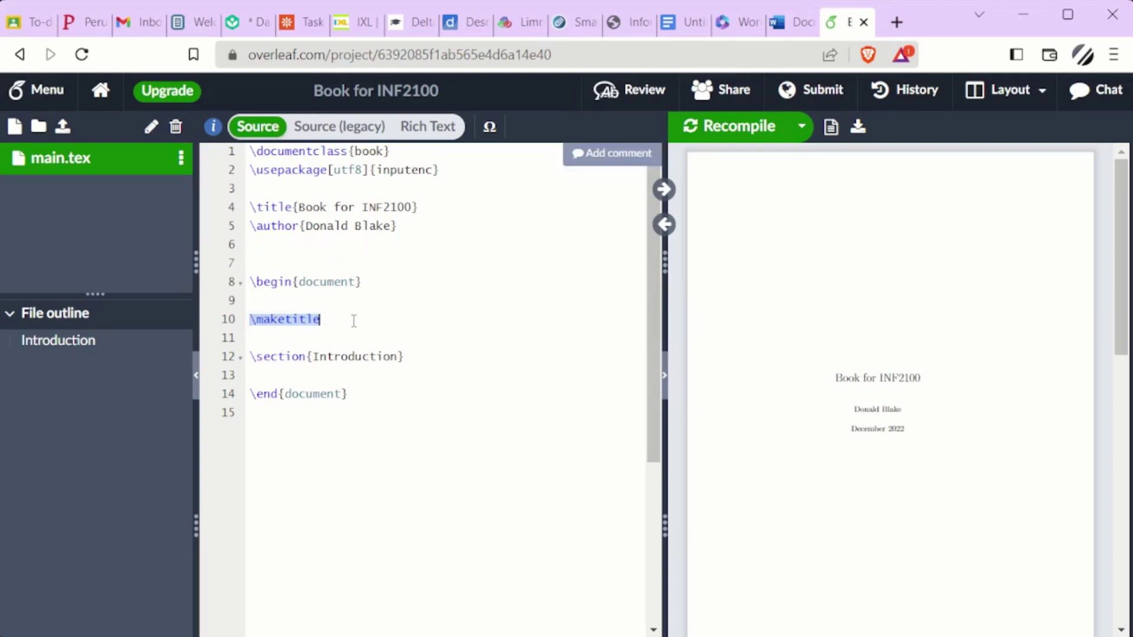
pyautogui.click(357, 320)
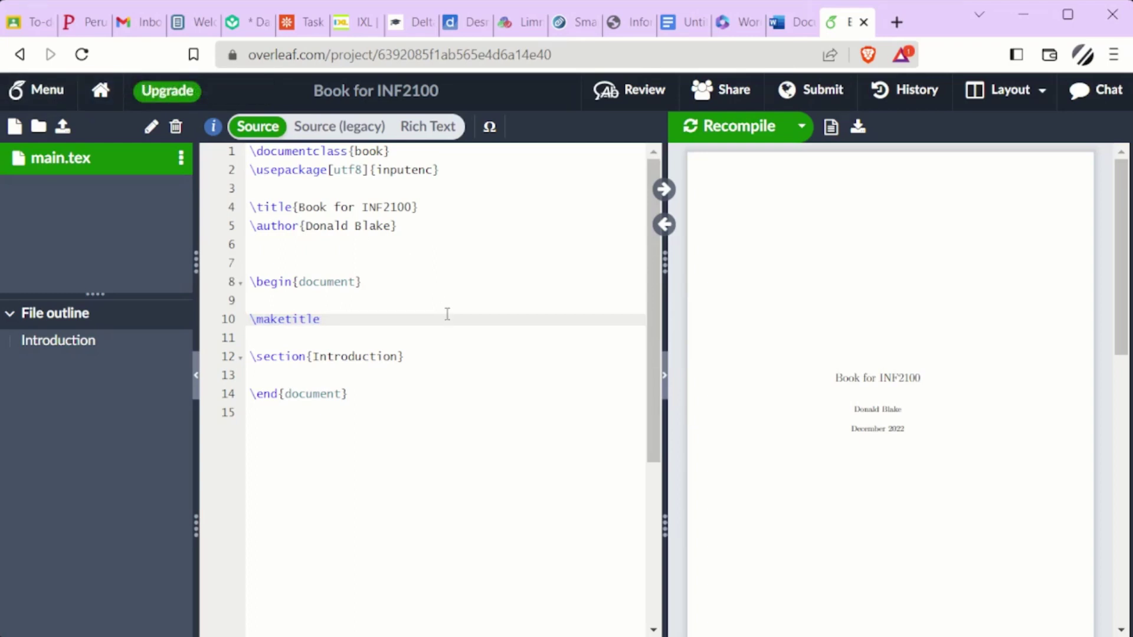
pyautogui.click(743, 128)
# Restore the deleted date line as an empty, uncommented \date{} and recompile the document
pyautogui.click(286, 241)
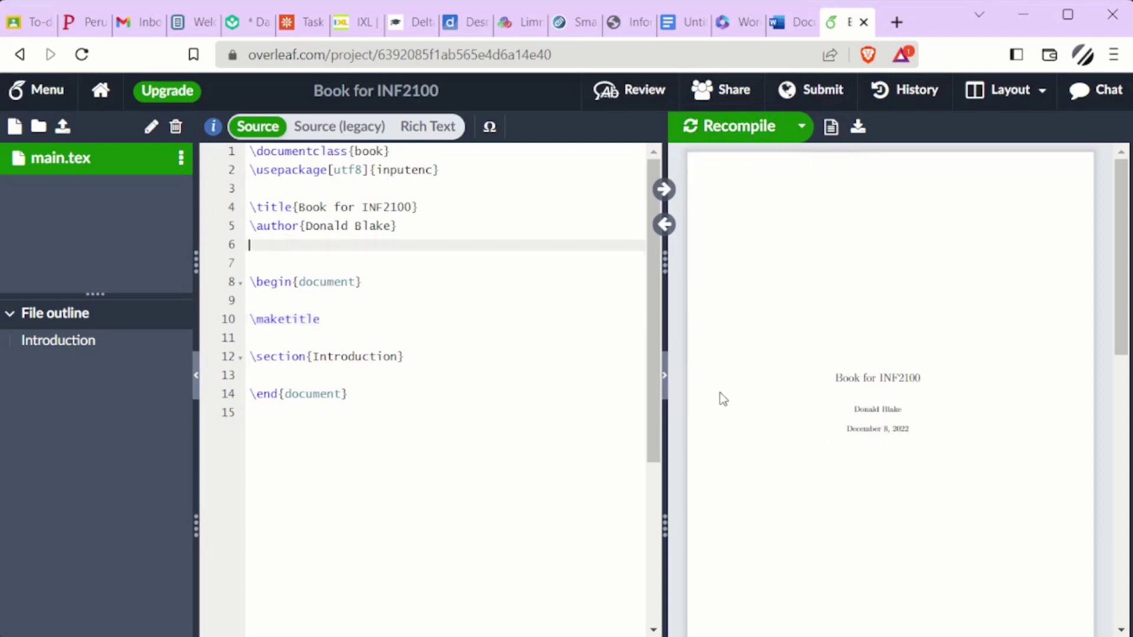
pyautogui.hotkey('ctrl', 'z')
pyautogui.click(257, 244)
pyautogui.moveTo(298, 245); pyautogui.dragTo(390, 251)
pyautogui.press('BackSpace')
pyautogui.press('Left')
pyautogui.press('Left')
pyautogui.press('Left')
pyautogui.press('Left')
pyautogui.press('Left')
pyautogui.press('Left')
pyautogui.press('BackSpace')
pyautogui.press('End')
pyautogui.click(276, 262)
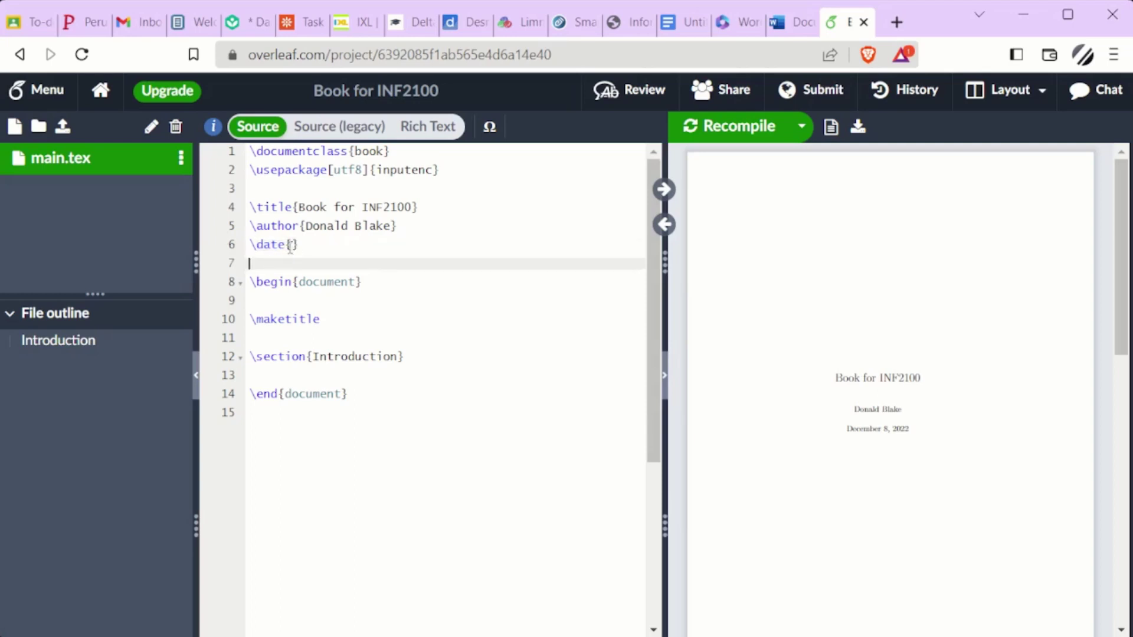
pyautogui.click(720, 127)
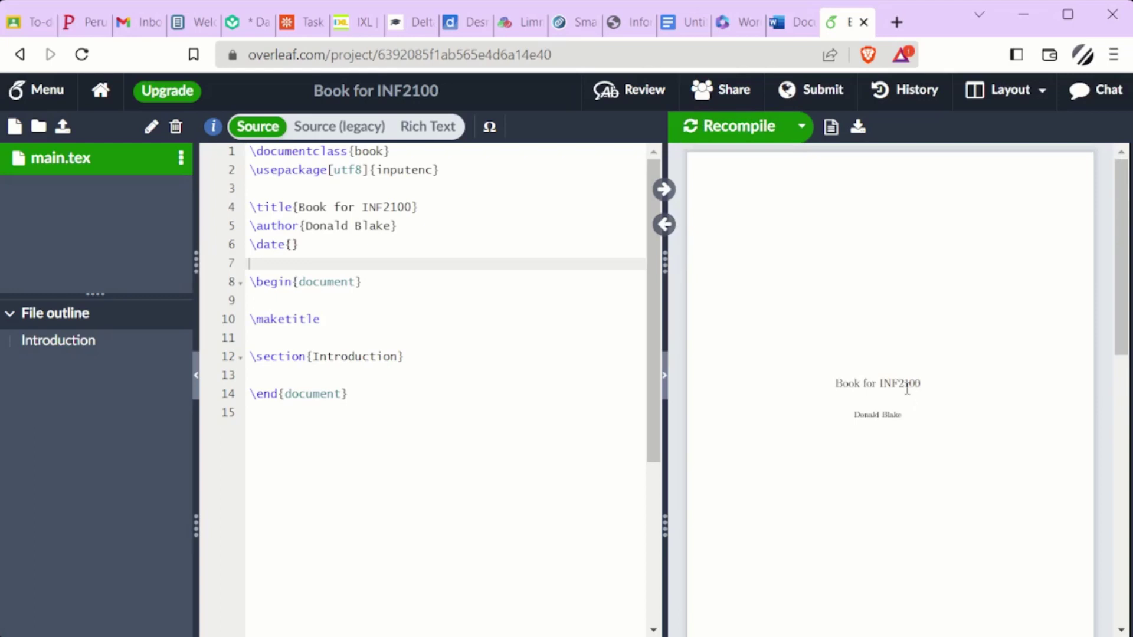
# Examine the title and author definitions, the \maketitle command, and the block from \begin{document} to \end{document}
pyautogui.click(253, 207)
pyautogui.keyDown('shift'); pyautogui.click(445, 225); pyautogui.keyUp('shift')
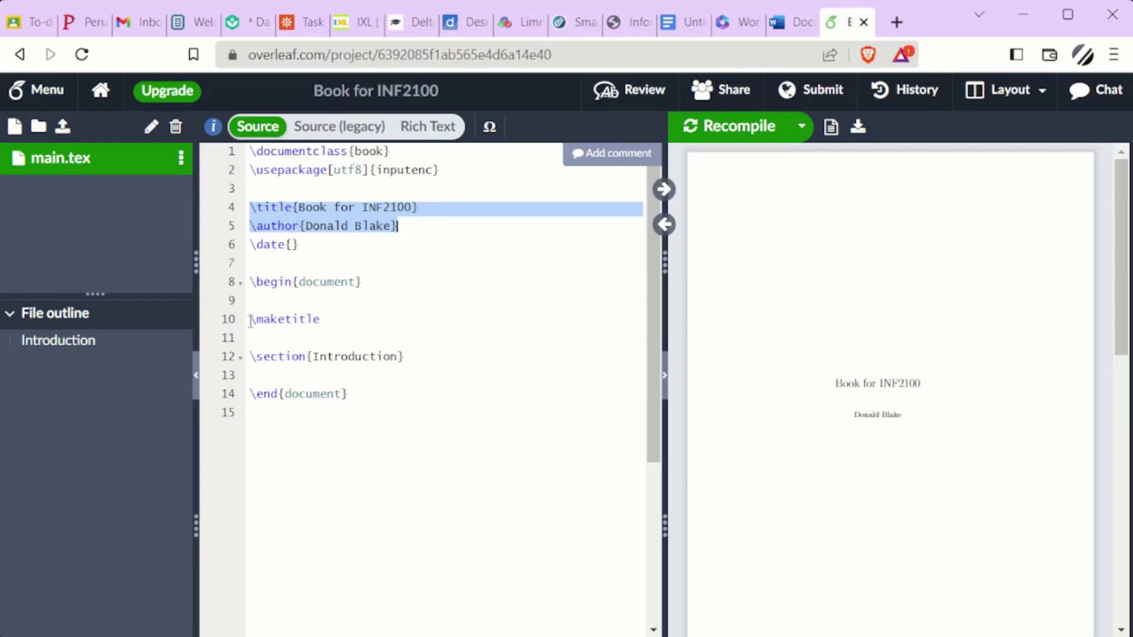
pyautogui.moveTo(247, 322); pyautogui.dragTo(331, 323)
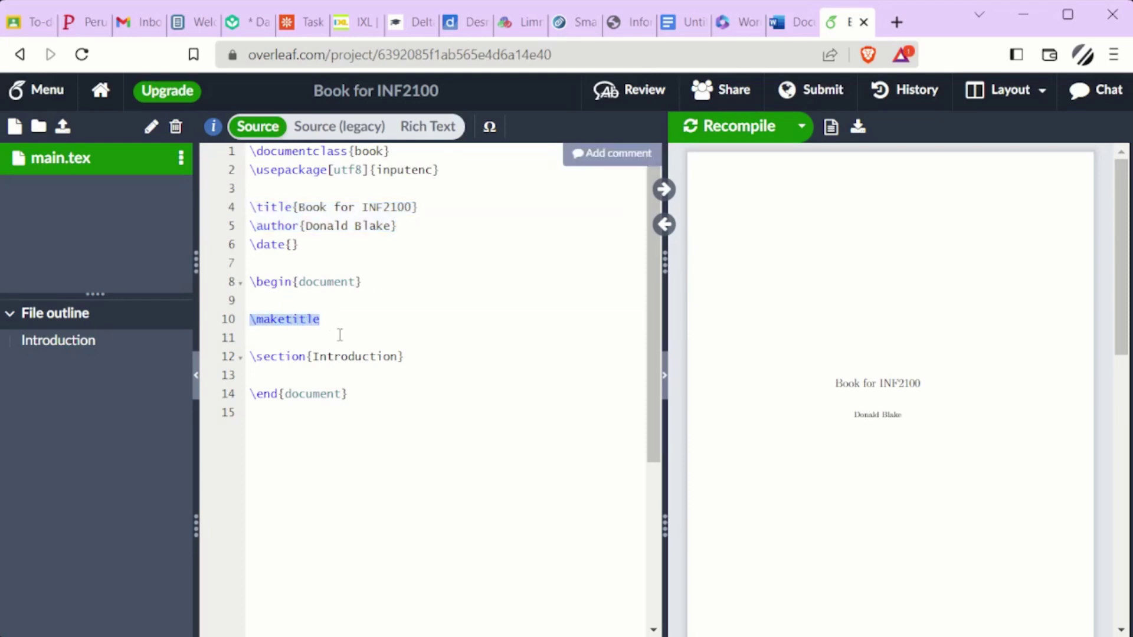
pyautogui.click(357, 327)
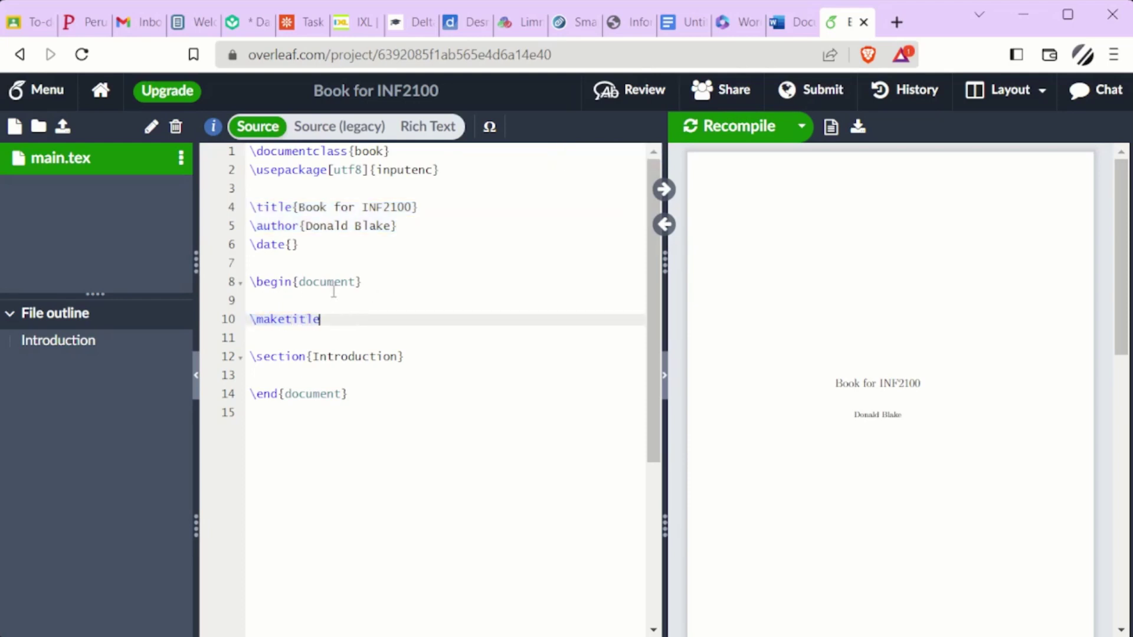
pyautogui.moveTo(250, 282); pyautogui.dragTo(378, 394)
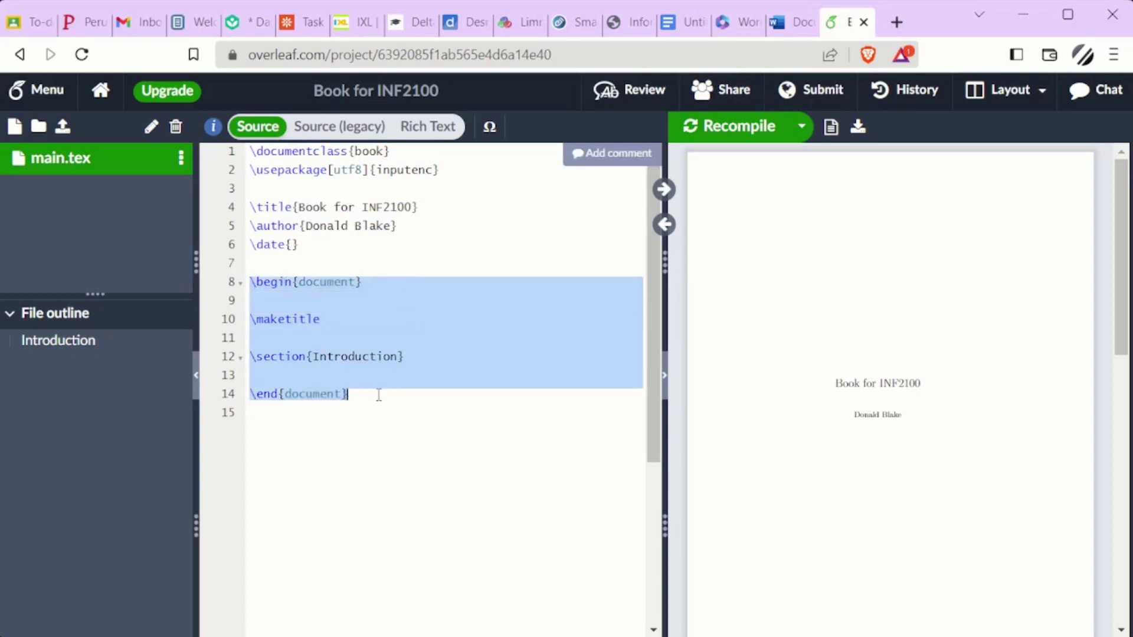
pyautogui.click(395, 282)
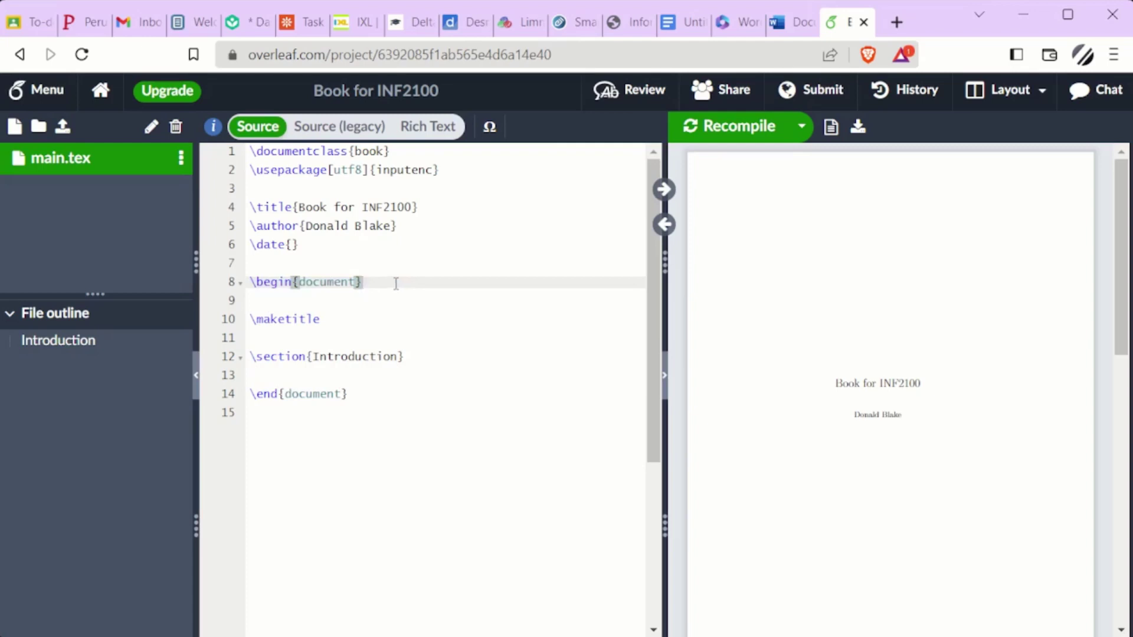